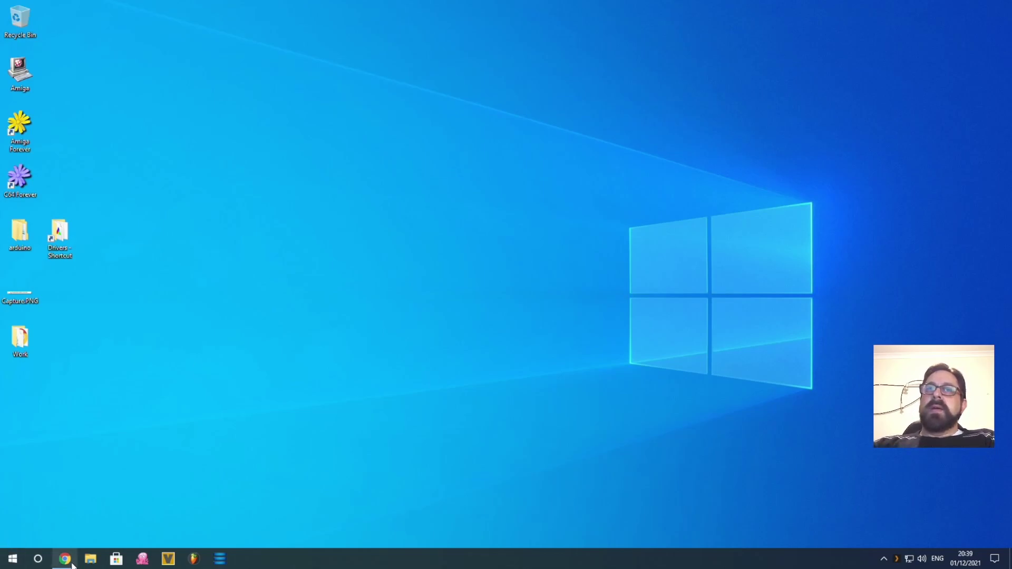
mouse_move(73, 565)
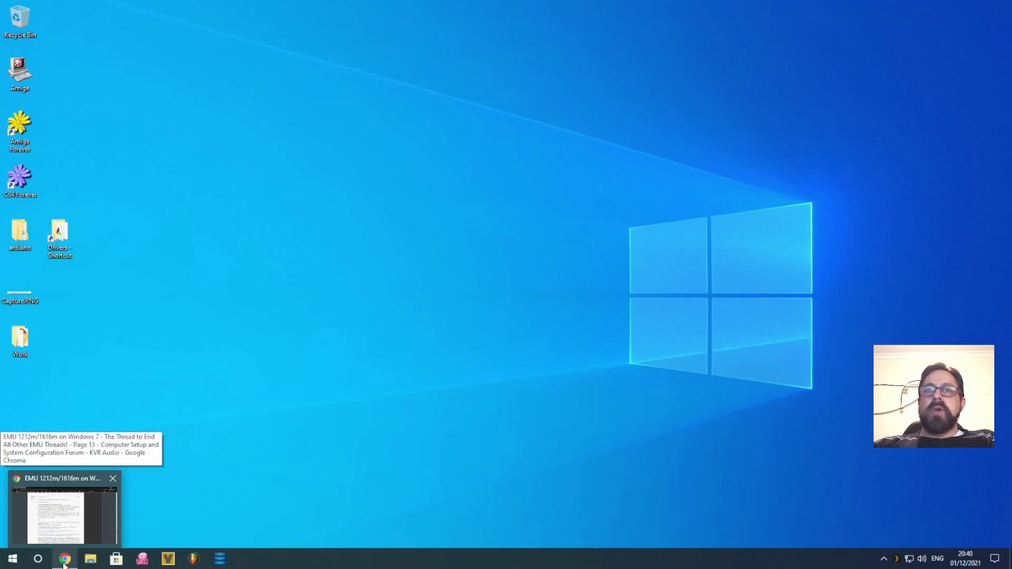
left_click(65, 561)
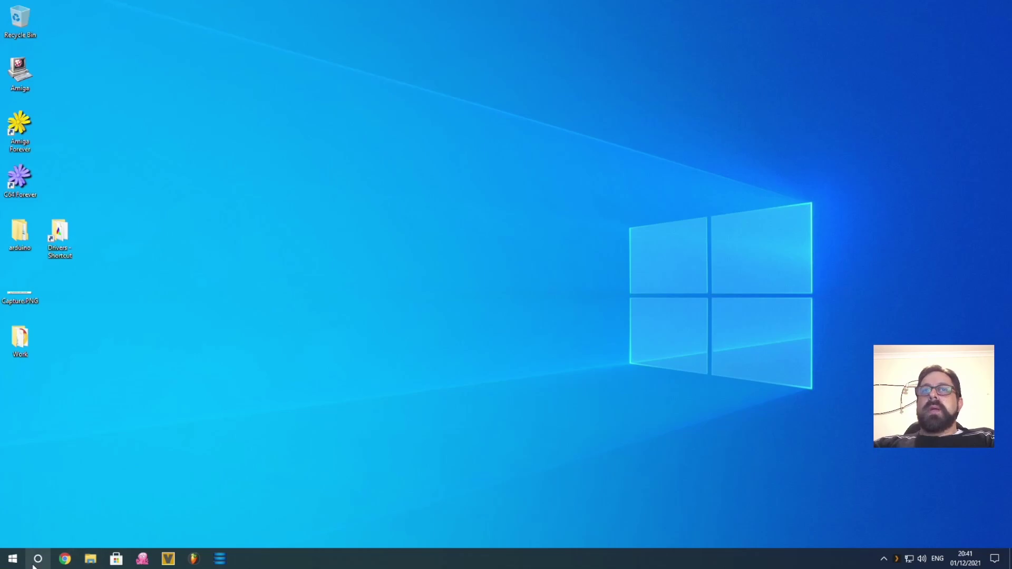
Step: Open Device Manager, expand the sound, video and game controllers, and enlarge the window to inspect the installed audio devices
right_click(11, 562)
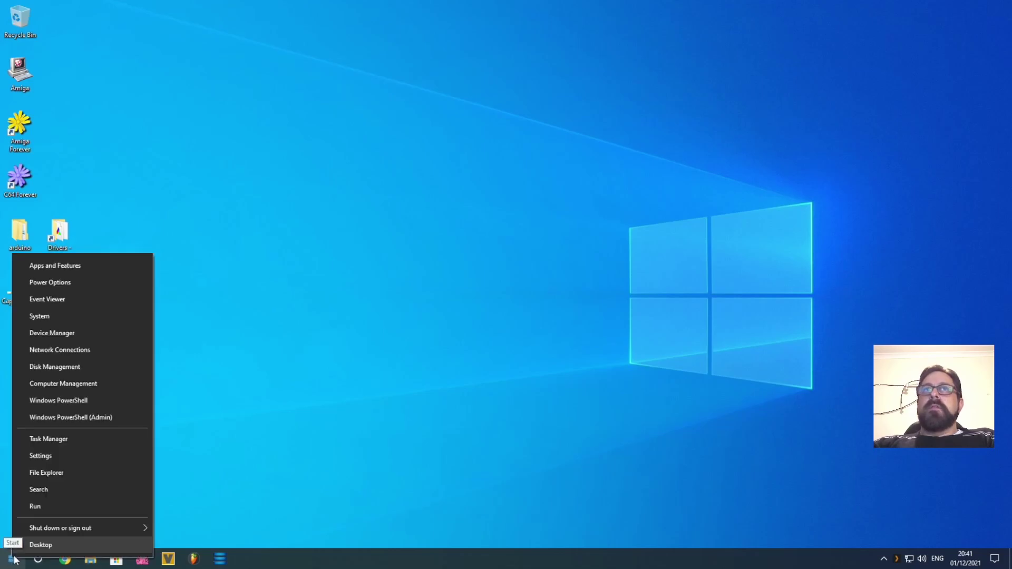
left_click(54, 333)
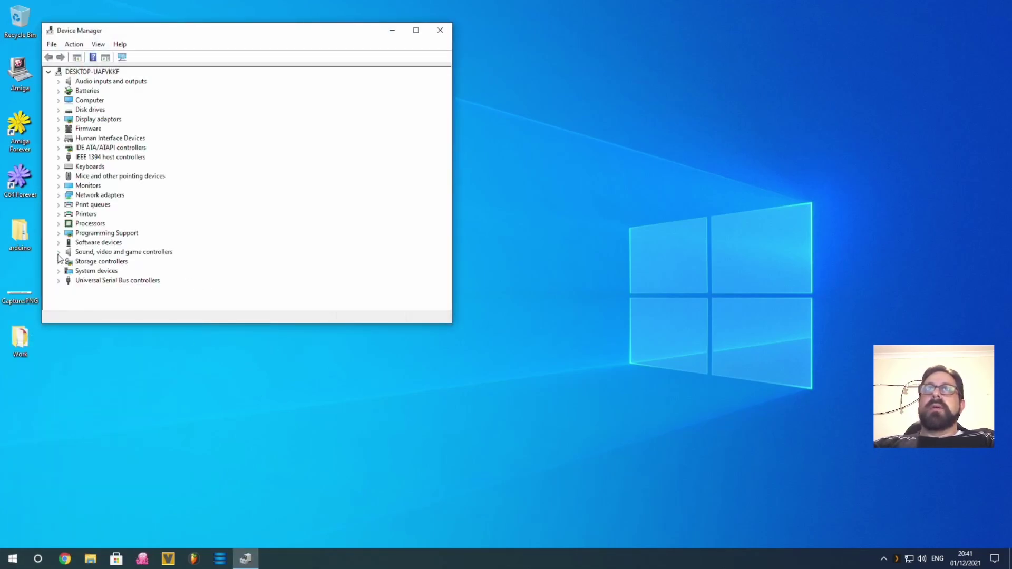
left_click(58, 253)
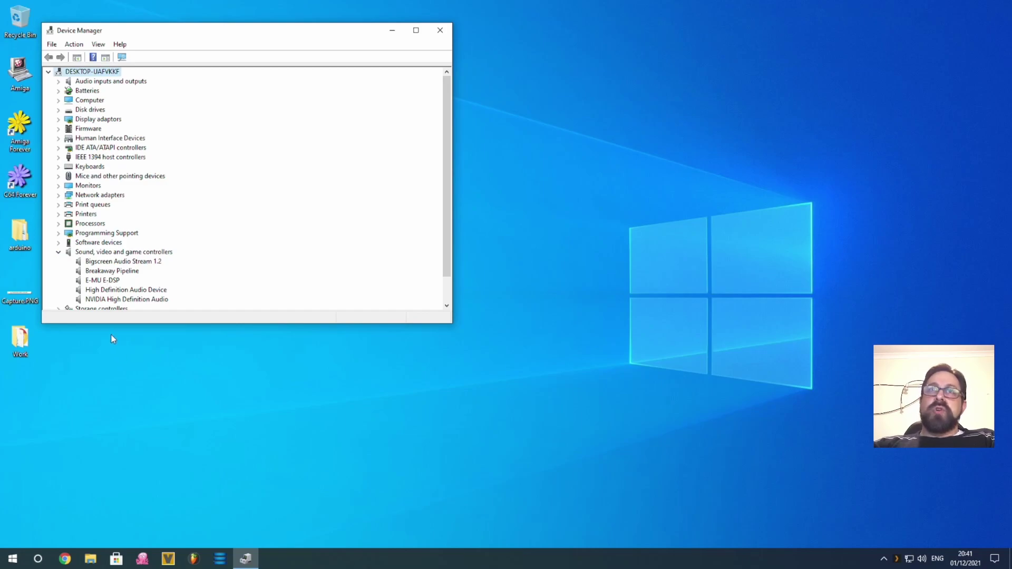
left_click_drag(111, 325, 111, 343)
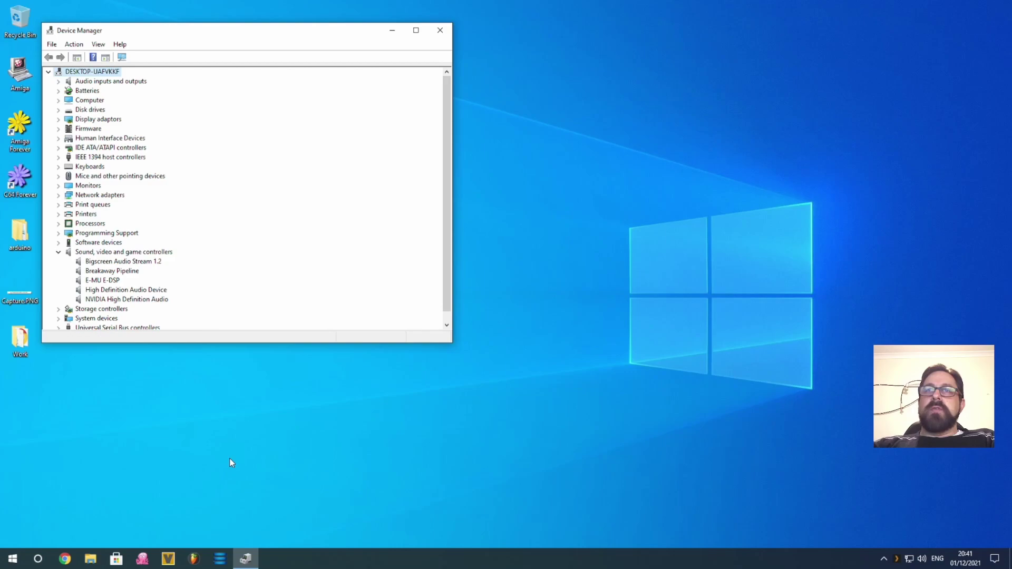
Step: Launch E-MU PatchMix DSP, dismiss the hardware error, view the mixer session and close its window
left_click(220, 560)
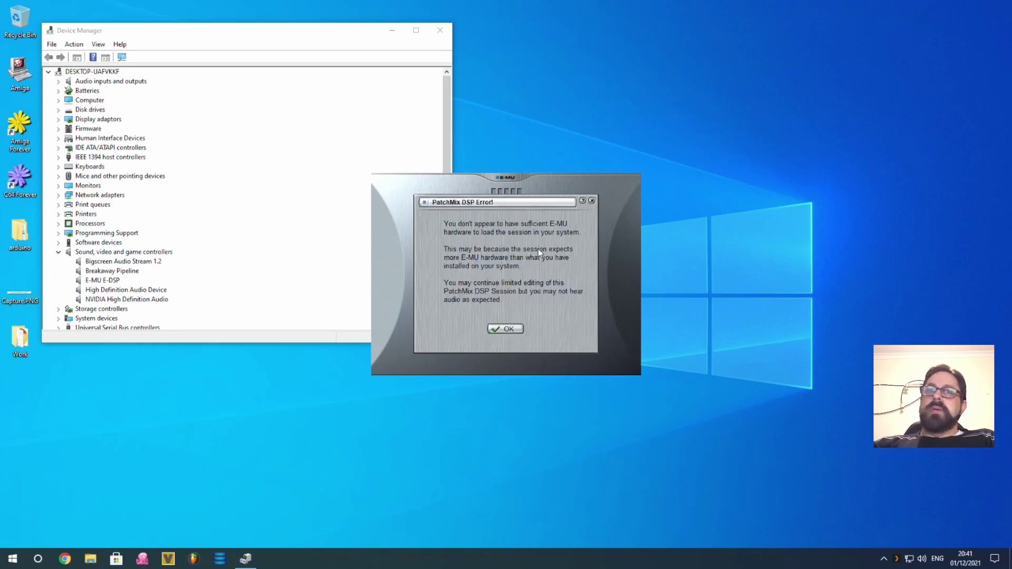
left_click(506, 330)
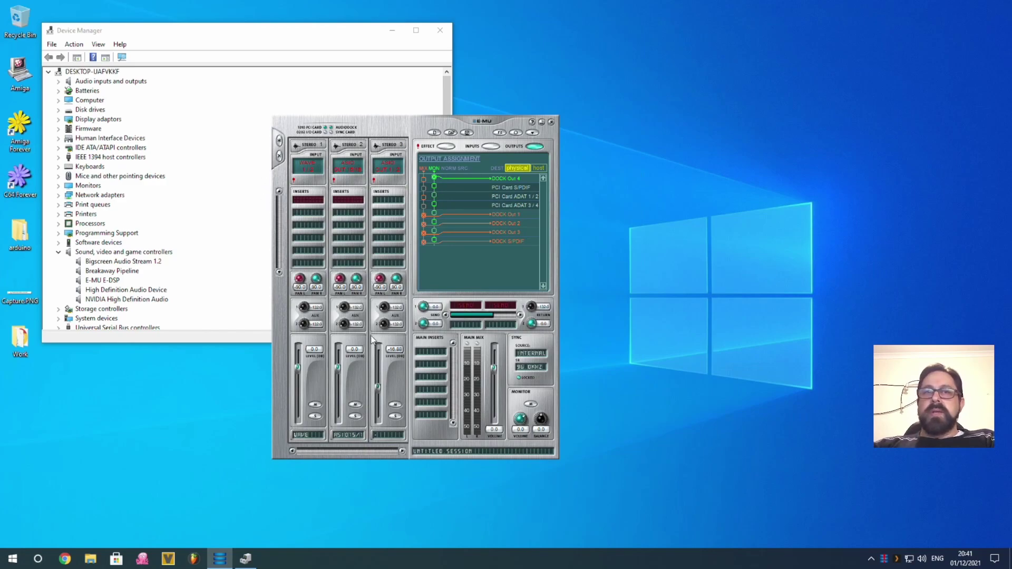
left_click(551, 122)
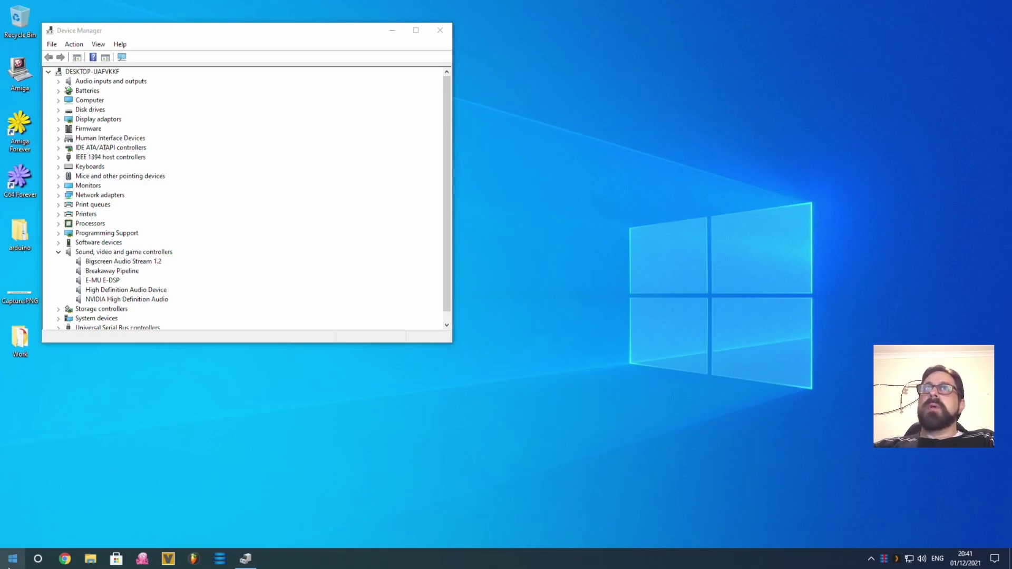
Step: Uninstall E-MU Audio Drivers from the installed apps, allow the uninstaller to make changes, and finish with an immediate computer restart
right_click(13, 563)
left_click(52, 270)
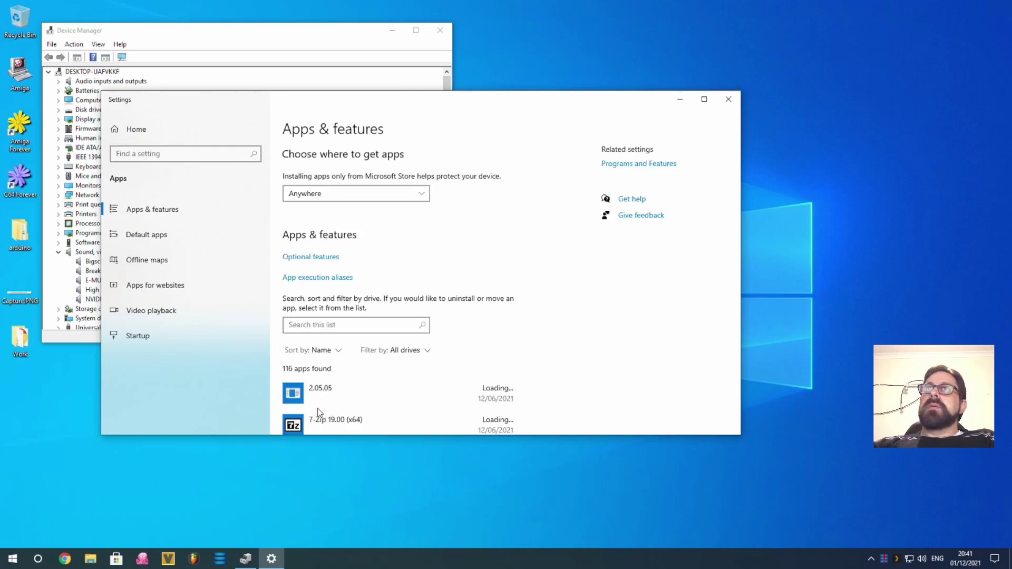
scroll(396, 353, "down", 10)
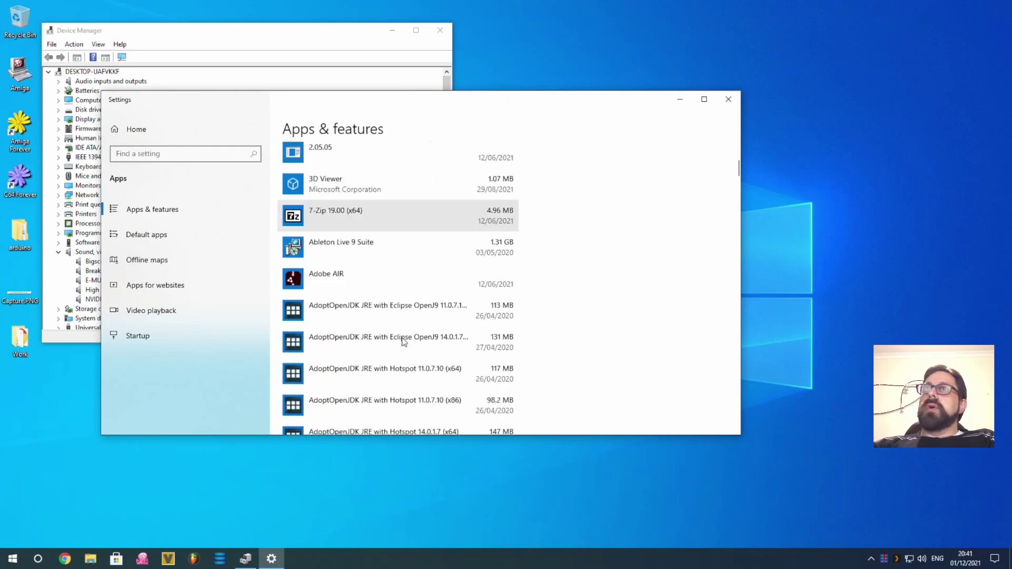
scroll(407, 341, "down", 15)
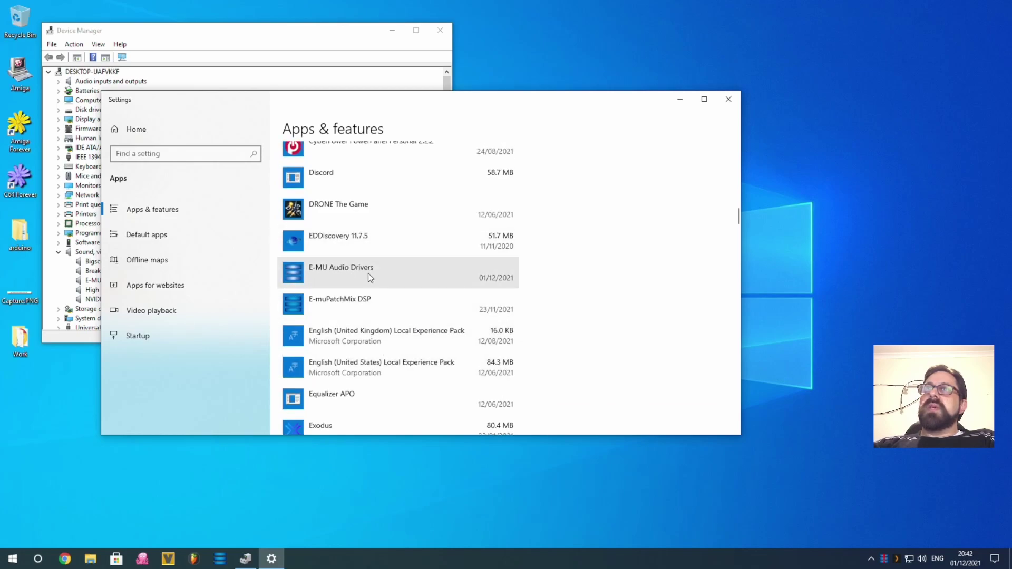
left_click(370, 275)
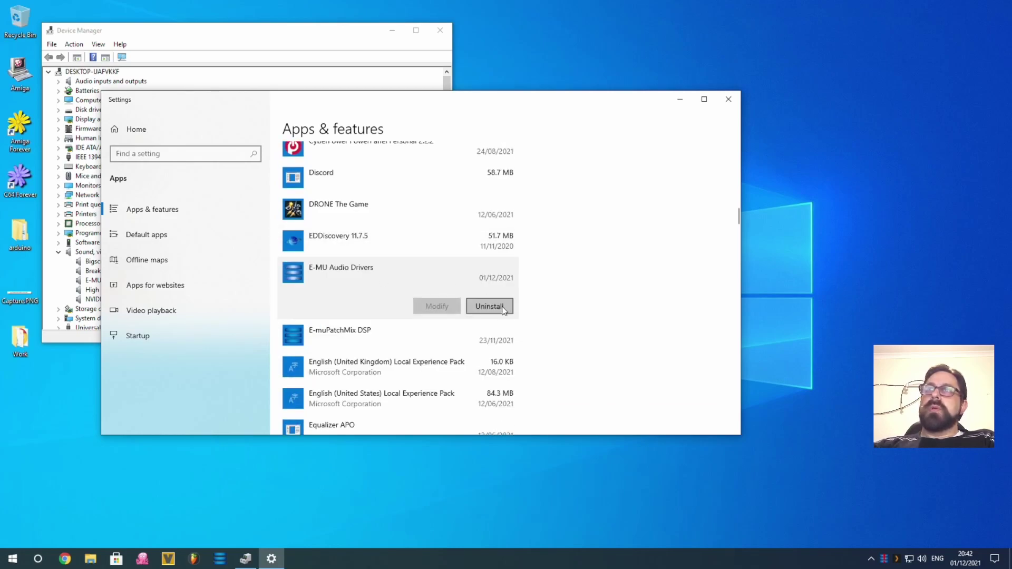
left_click(503, 309)
left_click(543, 282)
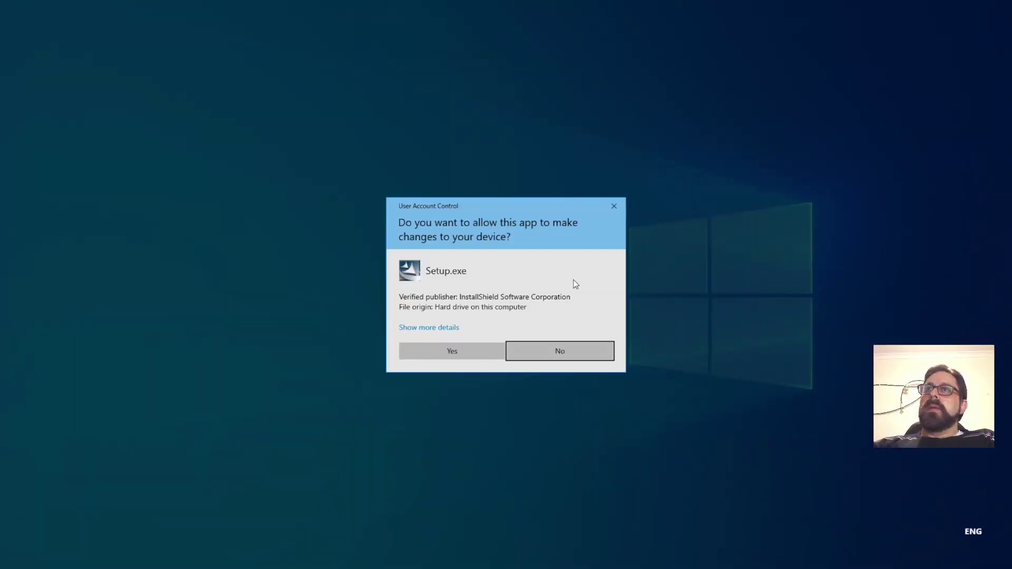
left_click(458, 353)
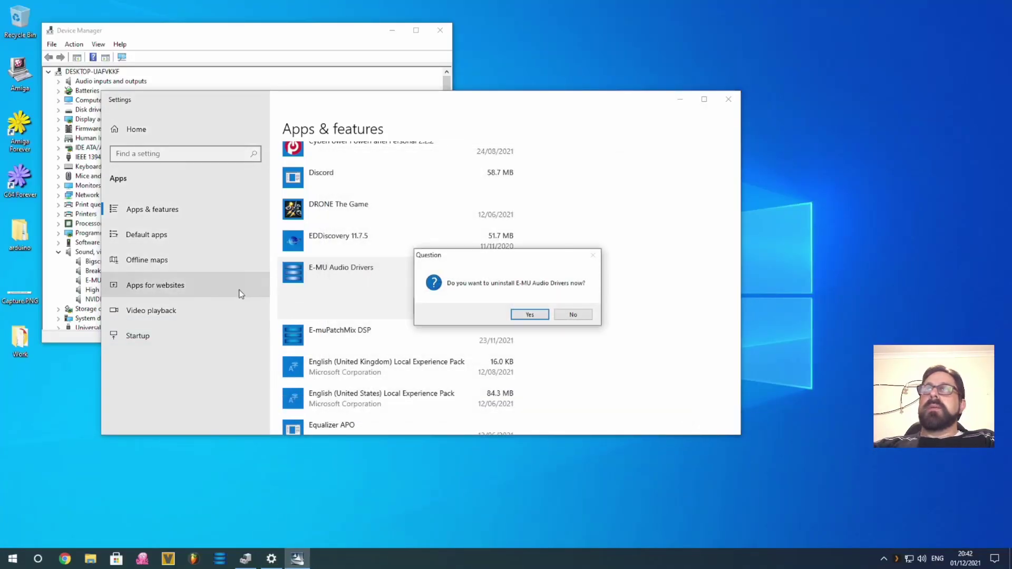
left_click(530, 314)
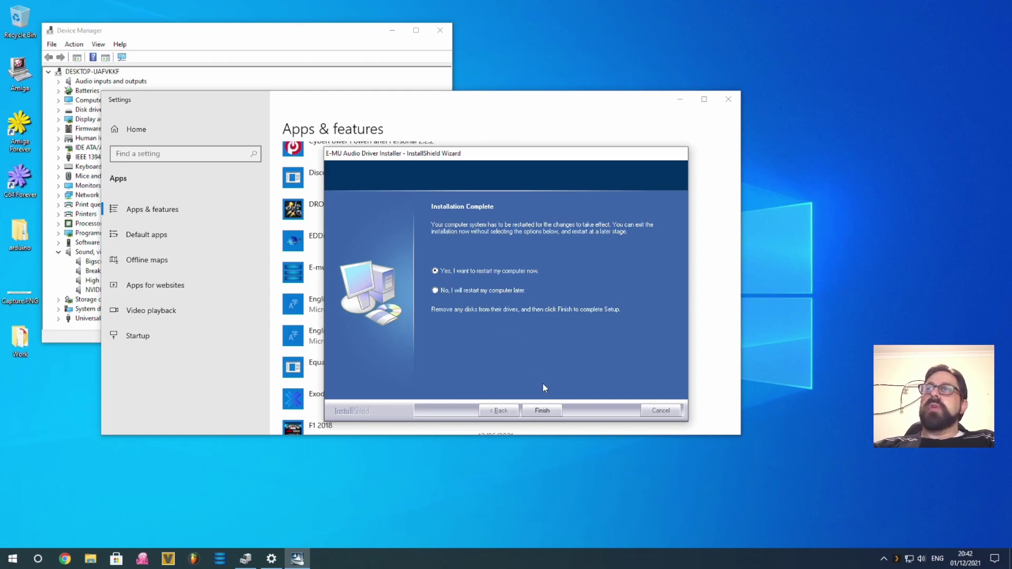
left_click(545, 411)
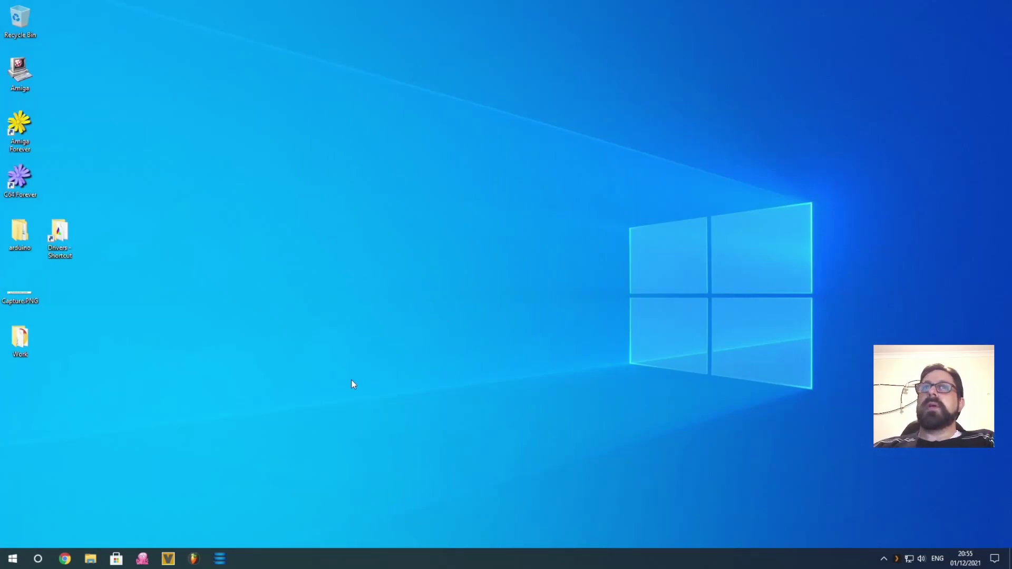
Step: Reopen Device Manager and reposition its window to check how the audio card is listed under Other devices
right_click(13, 559)
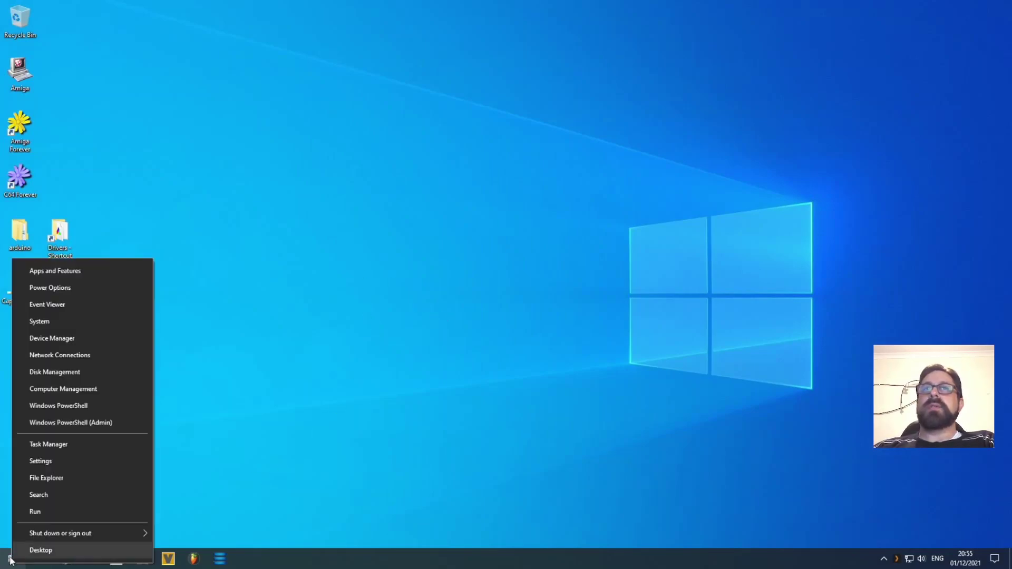
left_click(61, 343)
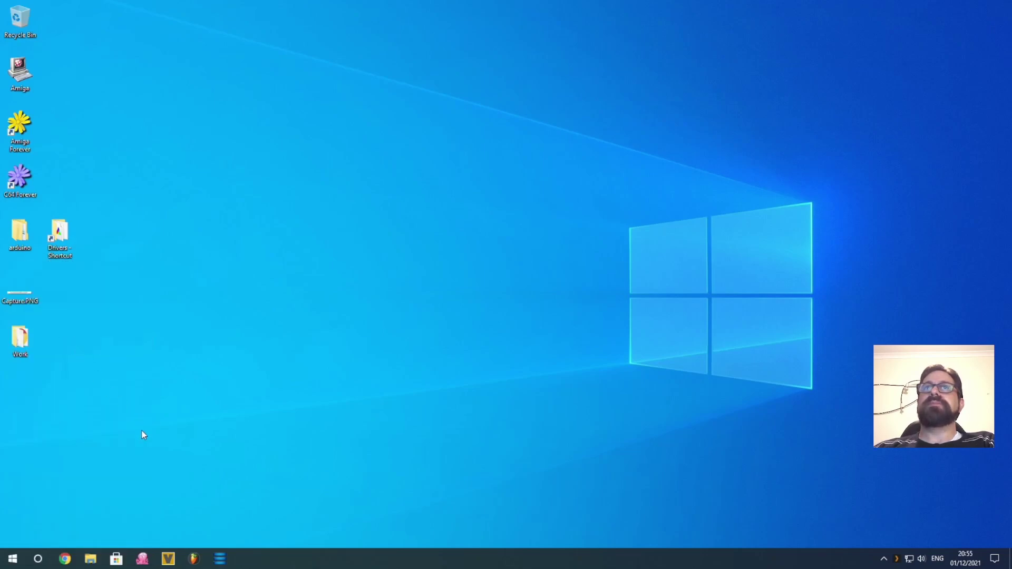
left_click_drag(268, 23, 267, 138)
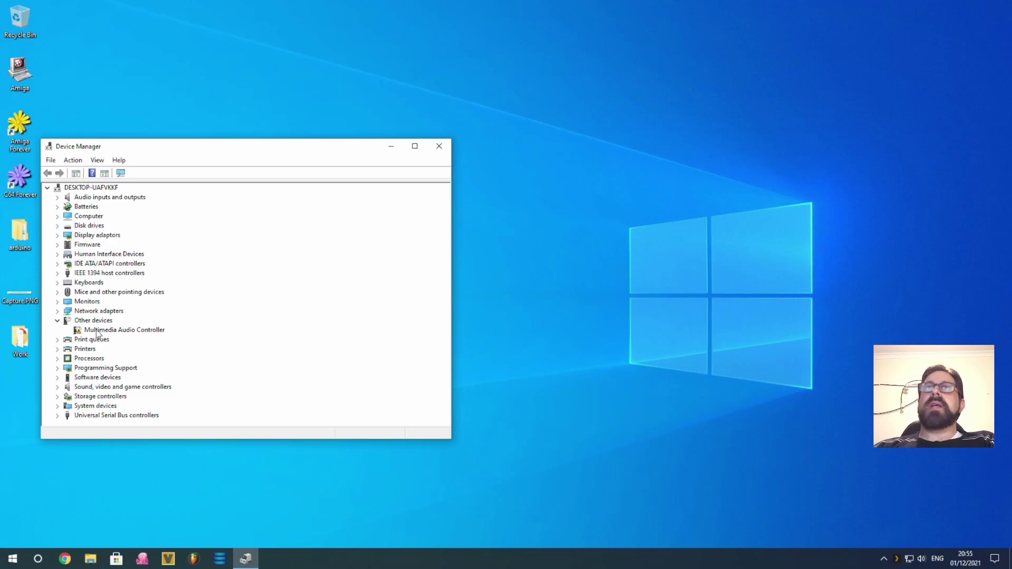
left_click_drag(145, 144, 187, 138)
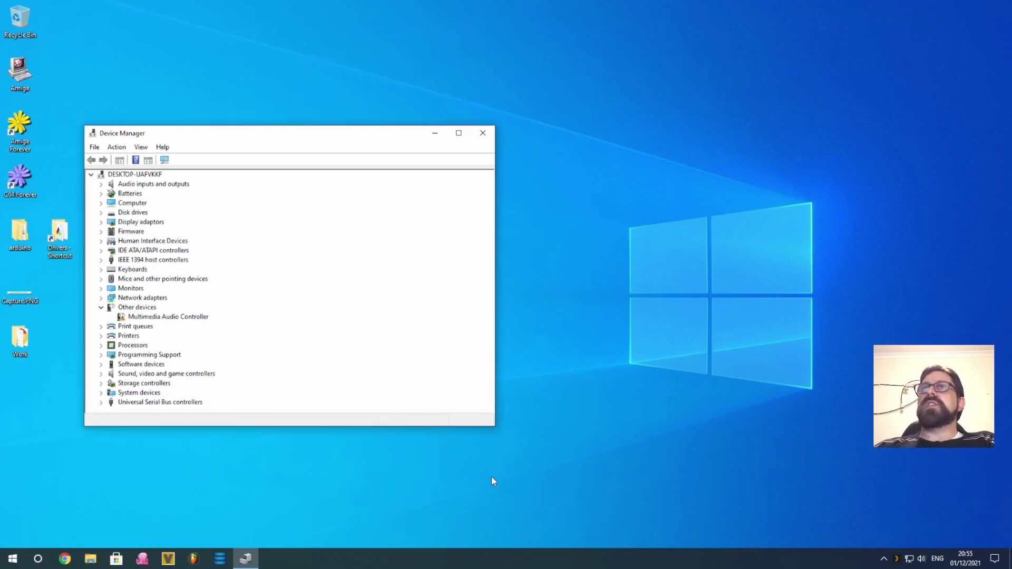
Step: Open the EmuPMX_PCDrv_US_2_30_00_BETA folder inside EMU_Win_10 from the Drivers desktop shortcut
double_click(60, 233)
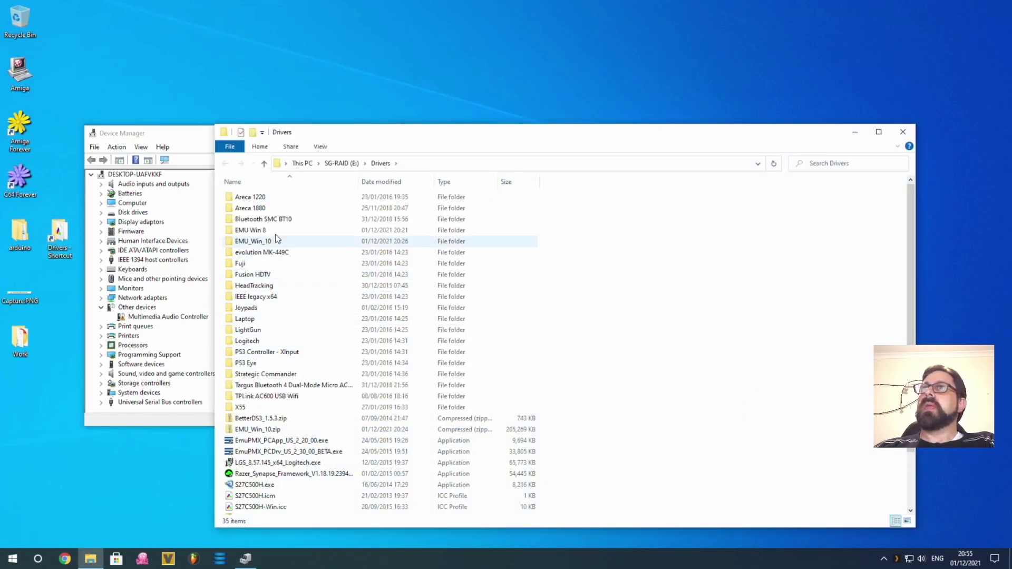
double_click(275, 242)
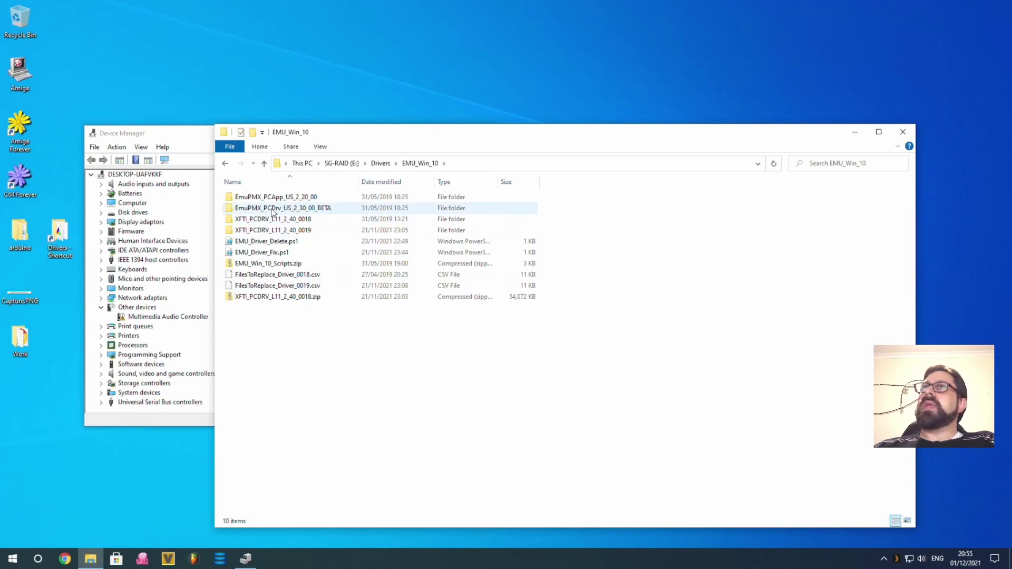
mouse_move(279, 211)
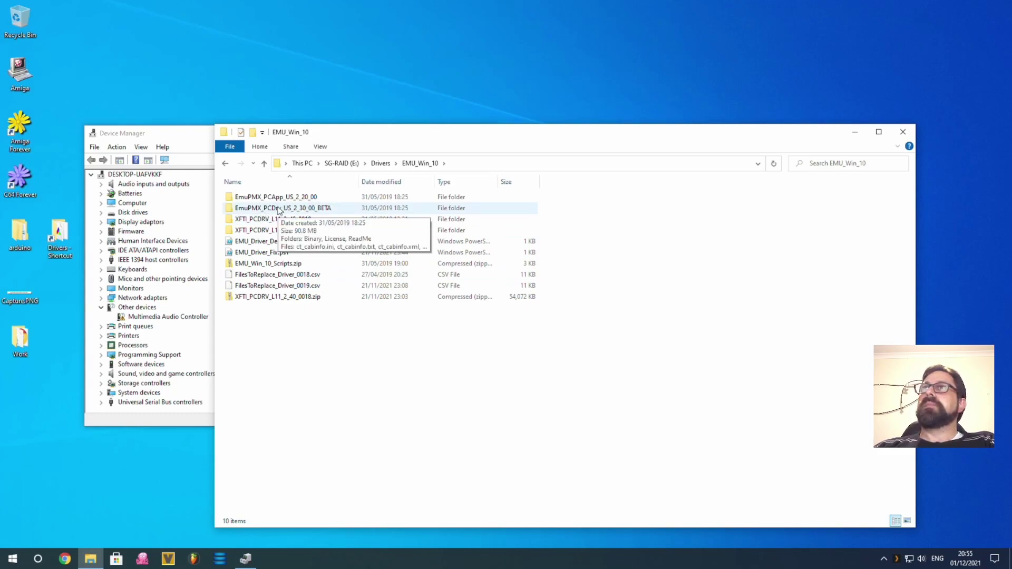
double_click(279, 208)
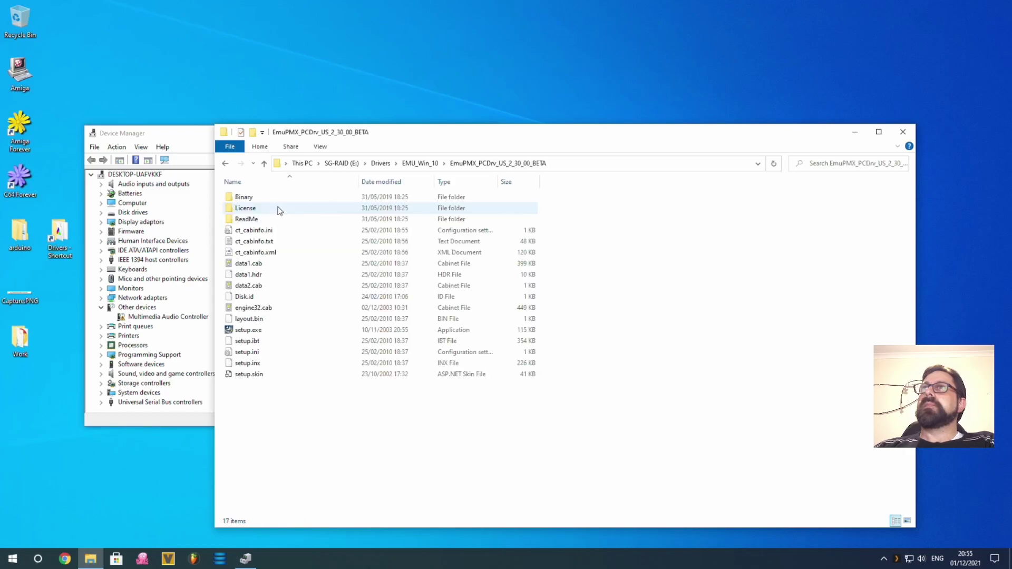
Step: Install the E-MU beta audio drivers with setup.exe, accepting the licence agreement and finishing the wizard without restarting the computer
double_click(249, 332)
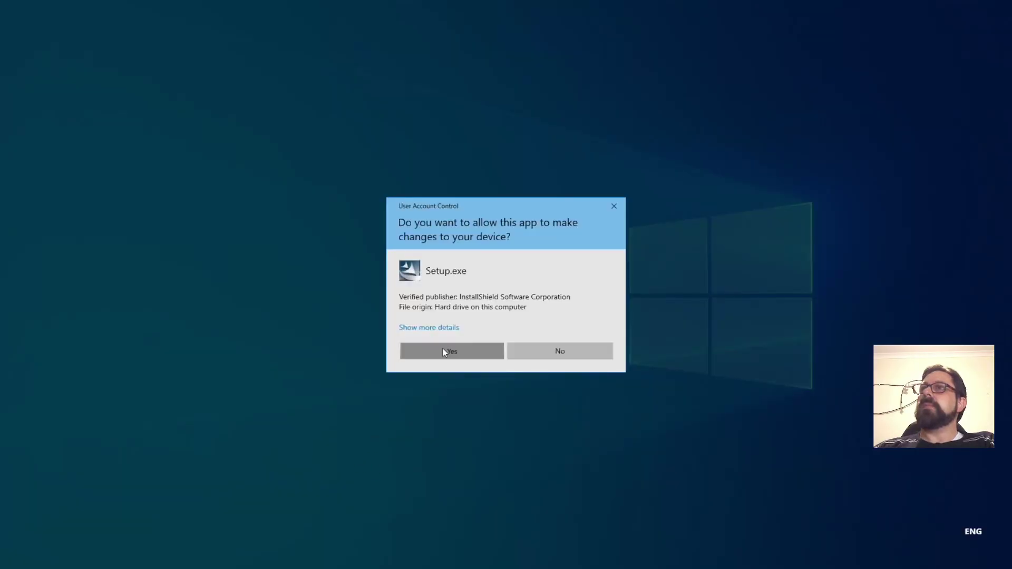
left_click(442, 351)
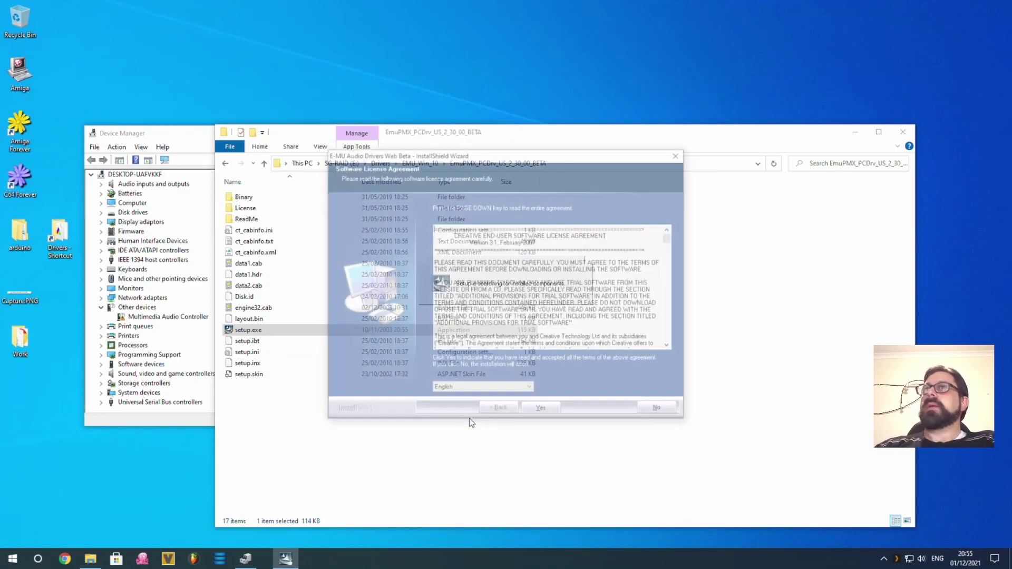
left_click(540, 407)
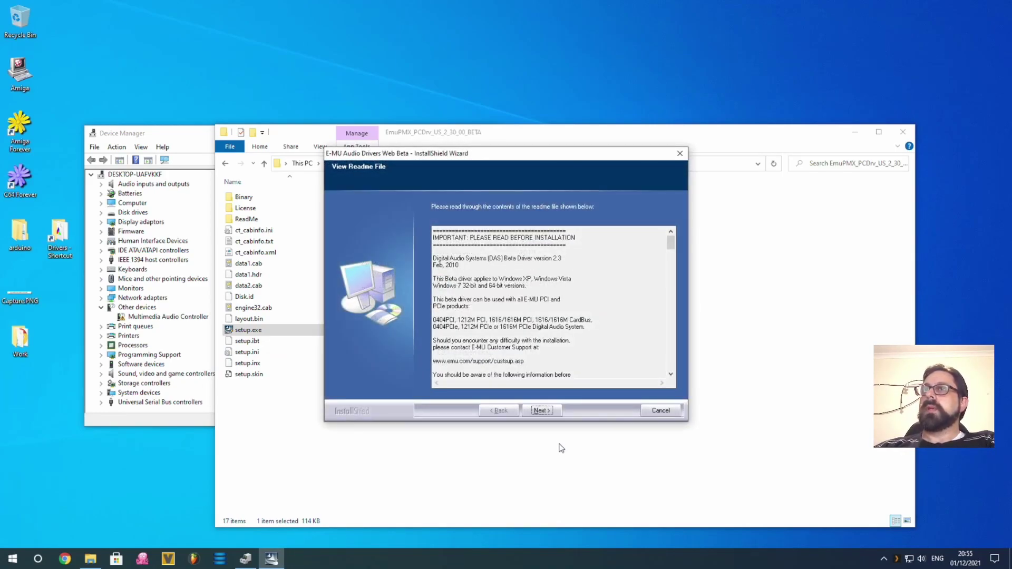
left_click(542, 410)
key("Return")
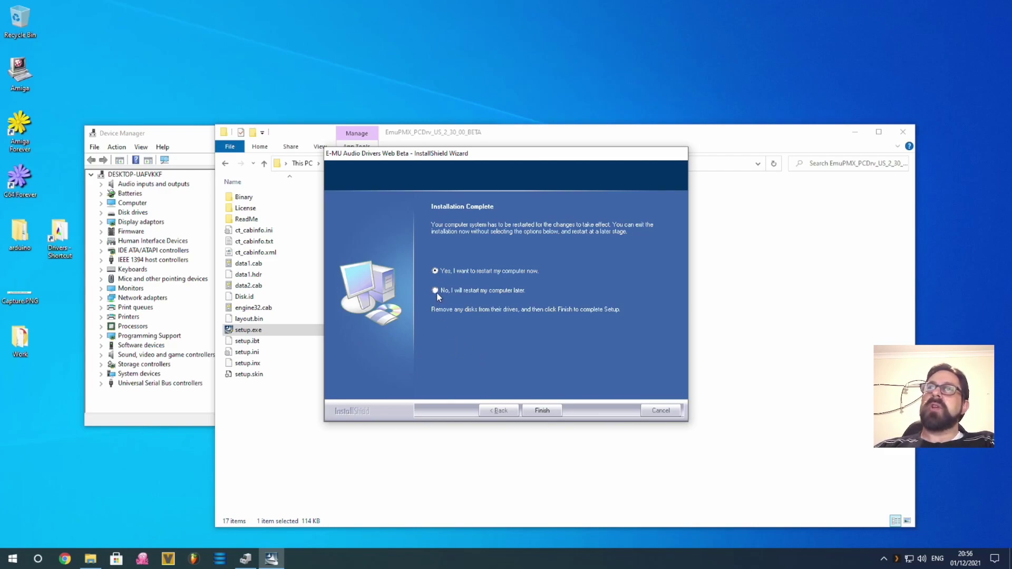
left_click(553, 410)
left_click(334, 467)
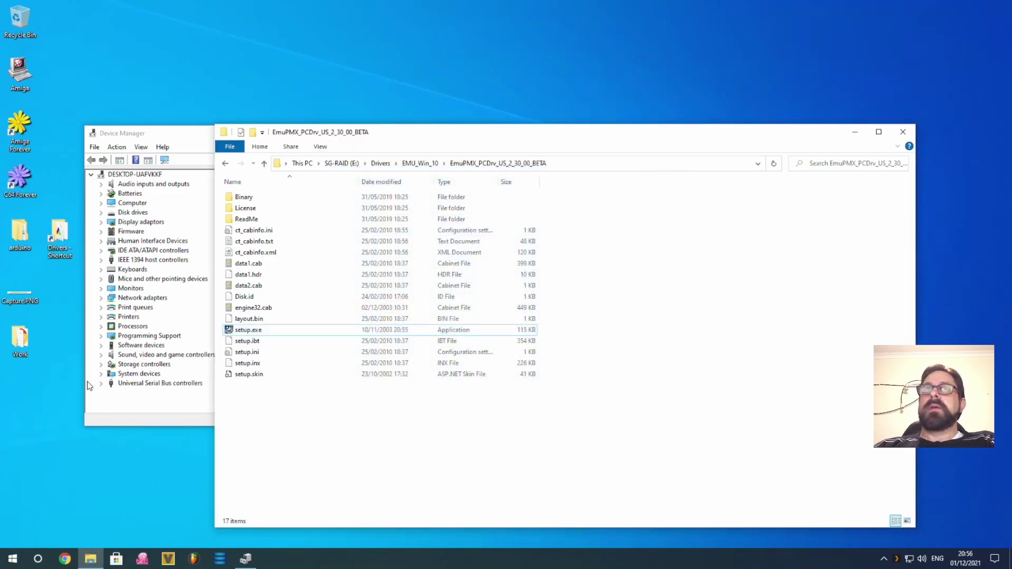
Step: Check the sound controllers in Device Manager for E-MU E-DSP, and launch PatchMix DSP past its hardware error
left_click(100, 355)
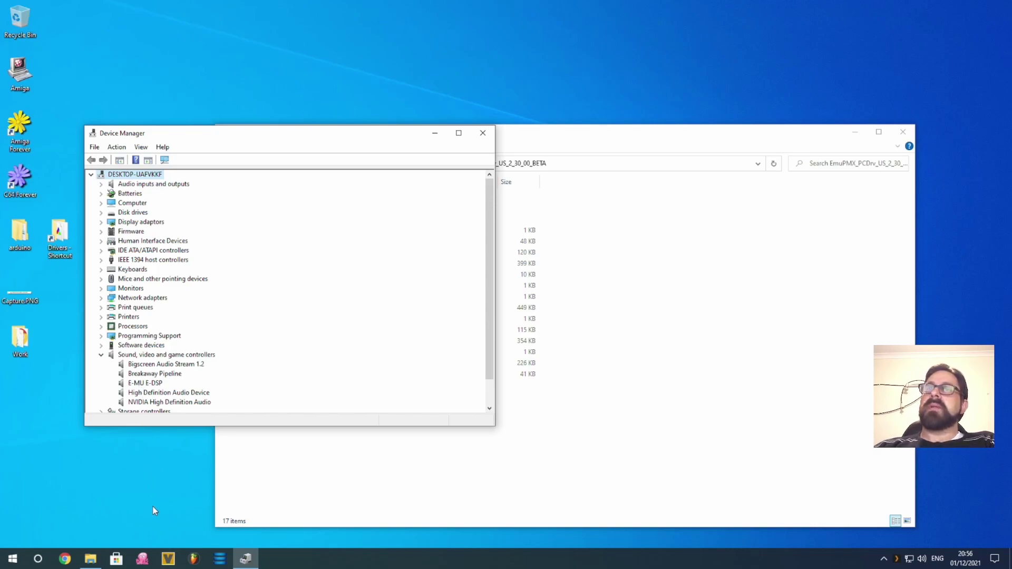
left_click(219, 559)
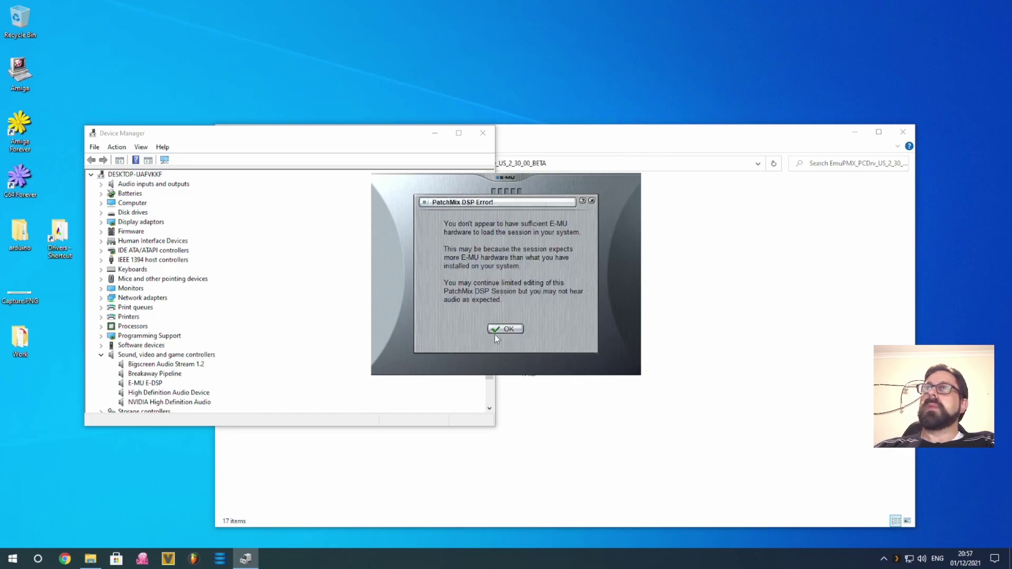
left_click(502, 328)
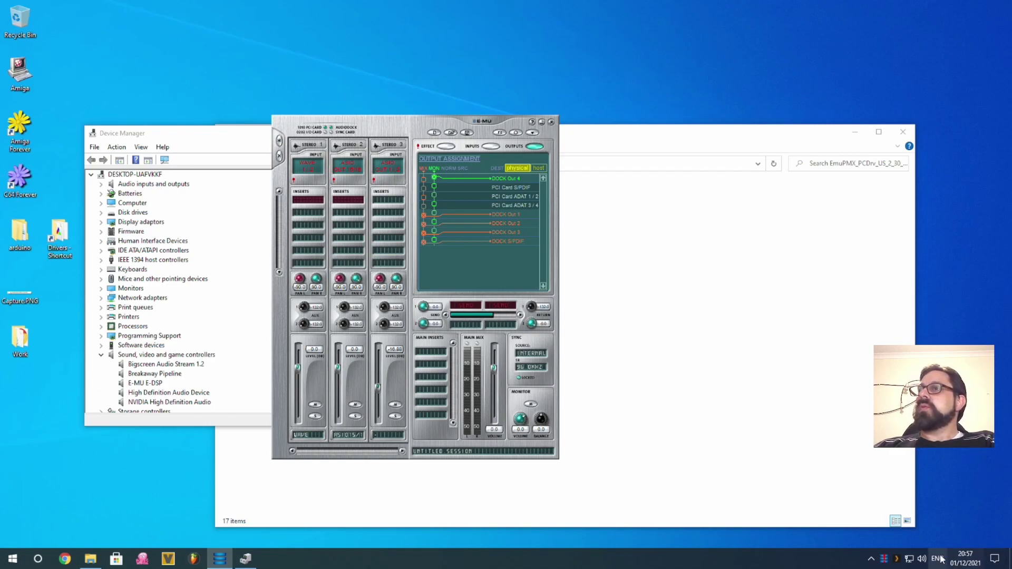
Step: Exit PatchMix DSP Services, accepting that audio gets disabled, and return to the EMU_Win_10 folder
right_click(885, 559)
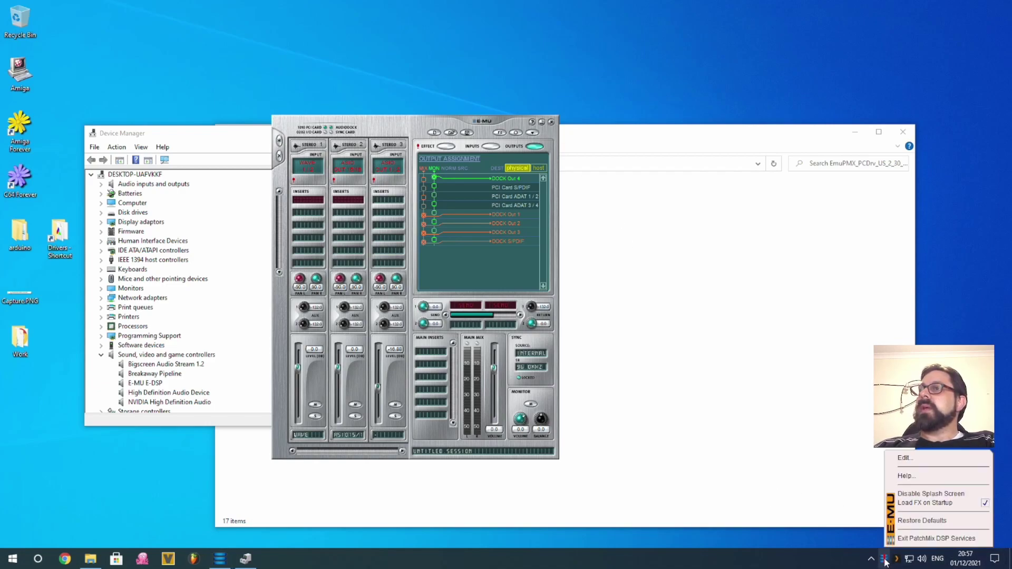
left_click(920, 538)
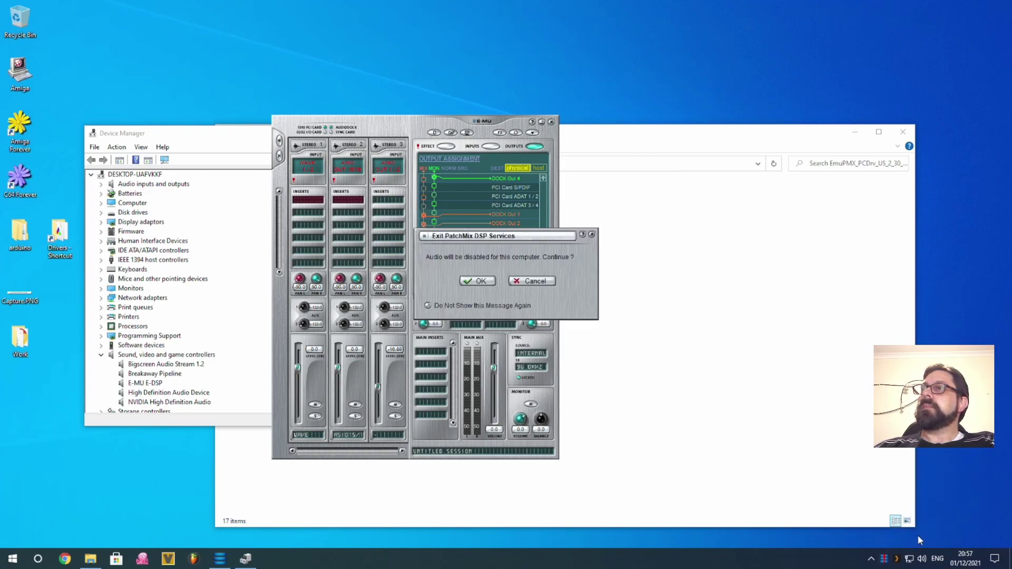
left_click(485, 283)
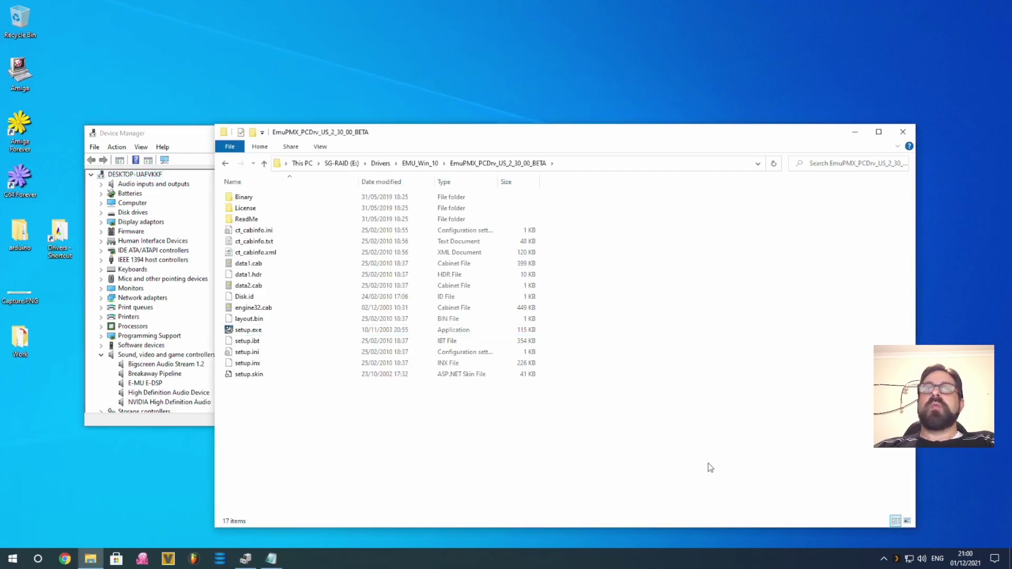
left_click(225, 164)
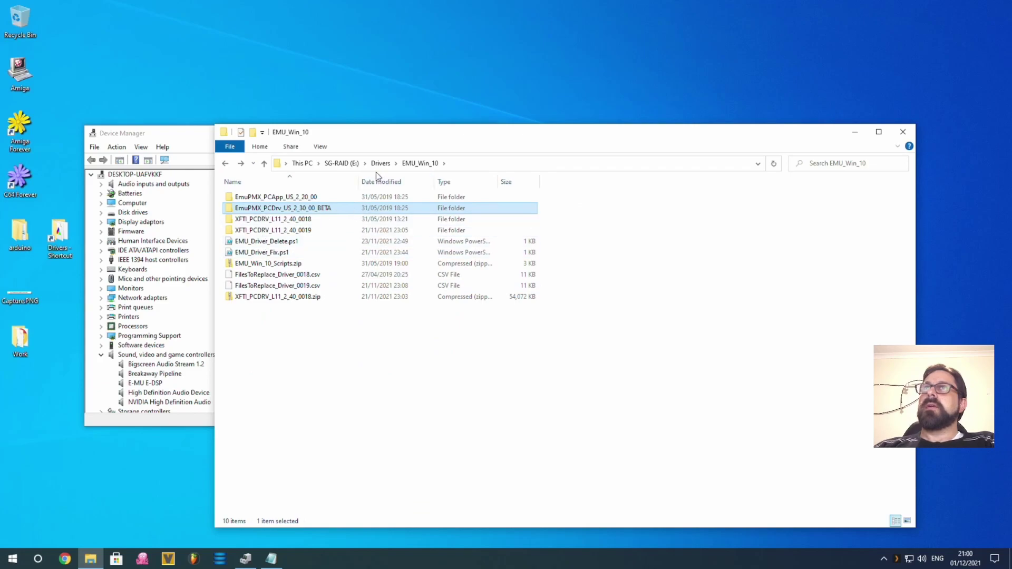
left_click(296, 387)
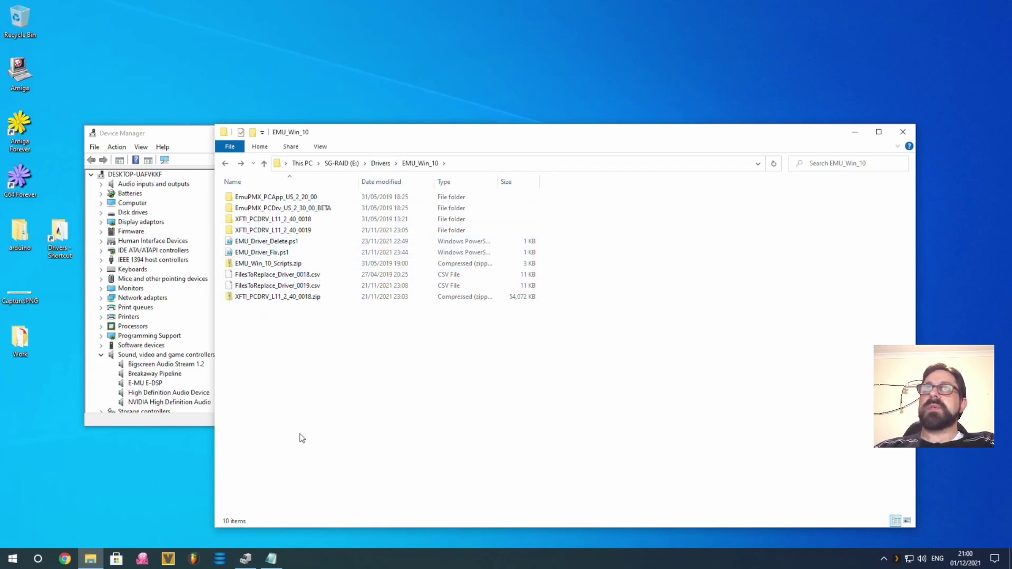
Step: Open Windows PowerShell as administrator and move its window clear of the EMU_Win_10 file list
left_click(17, 561)
right_click(17, 563)
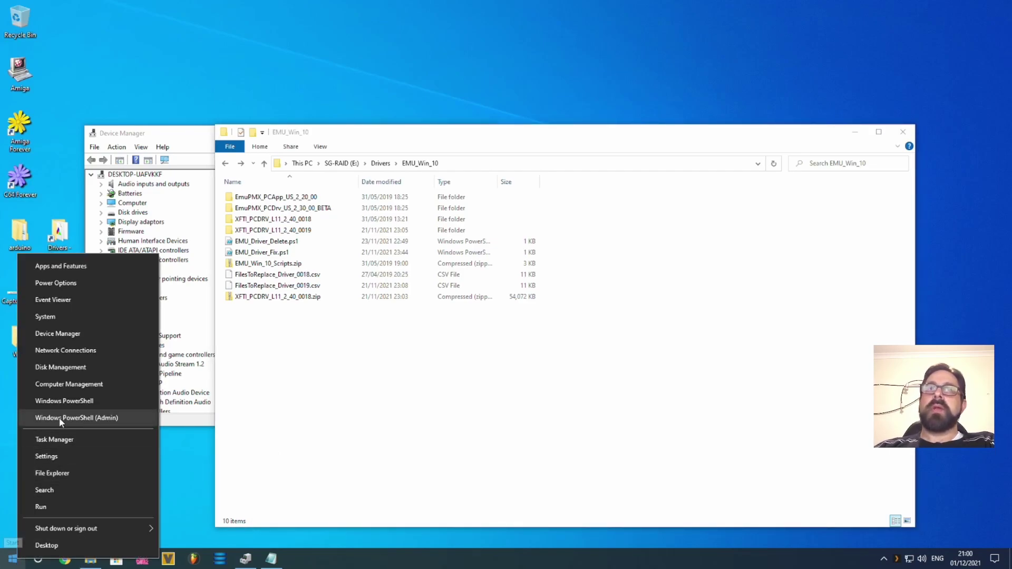
left_click(114, 418)
left_click(483, 350)
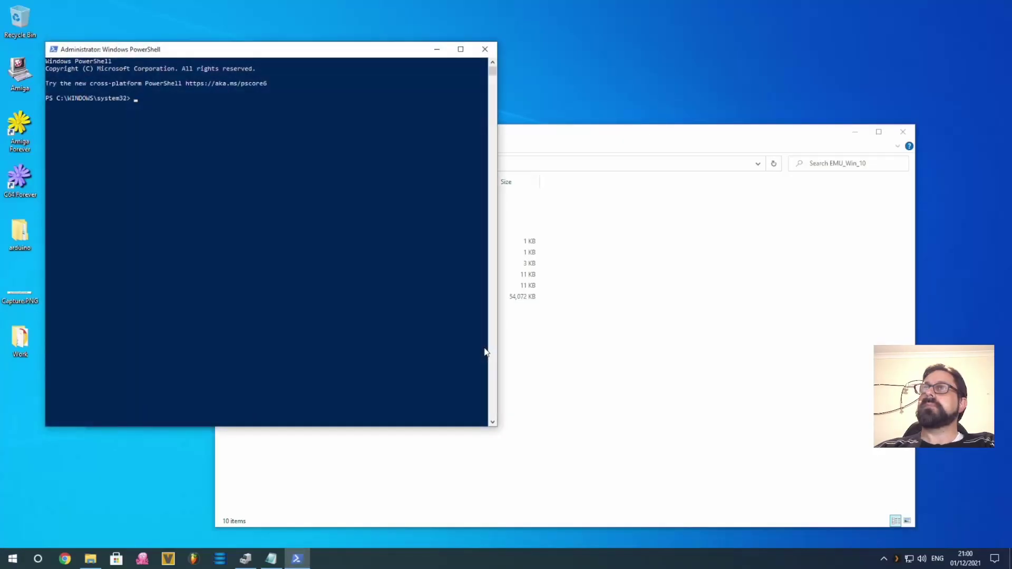
left_click_drag(286, 49, 753, 60)
Step: Search the installed apps for "power" and look at the administrator launch option for Windows PowerShell
left_click(13, 559)
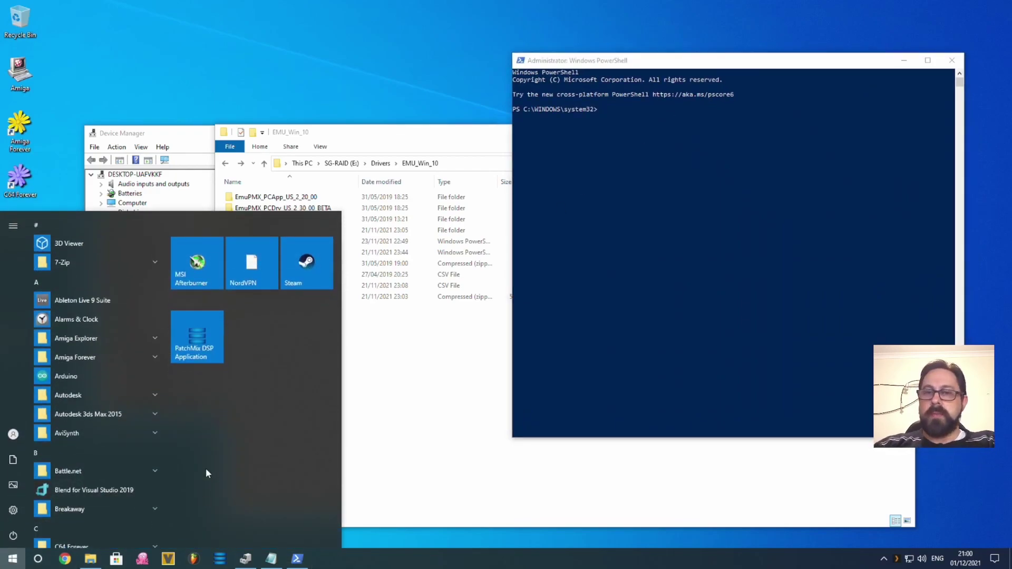
type("power")
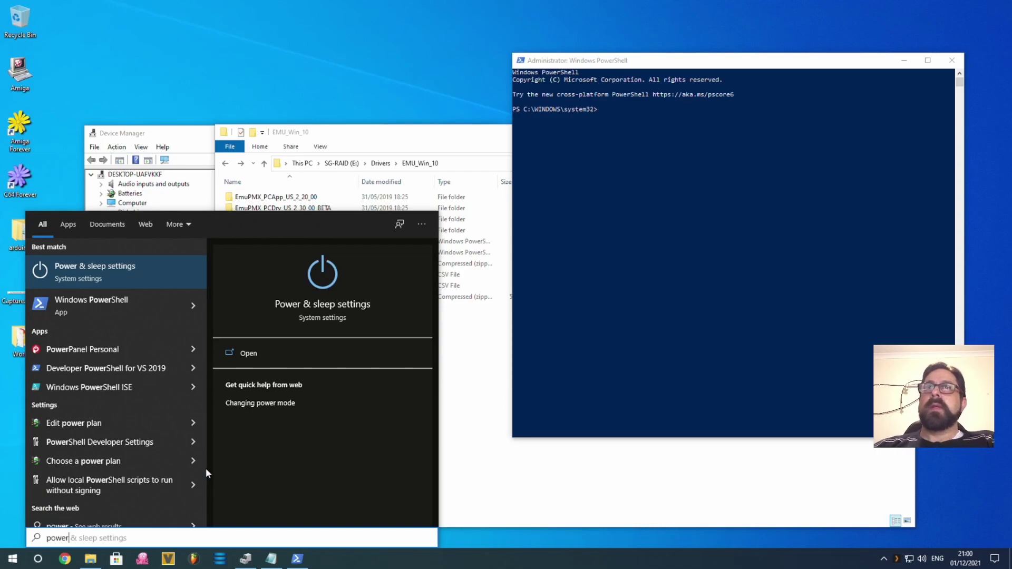
left_click(191, 305)
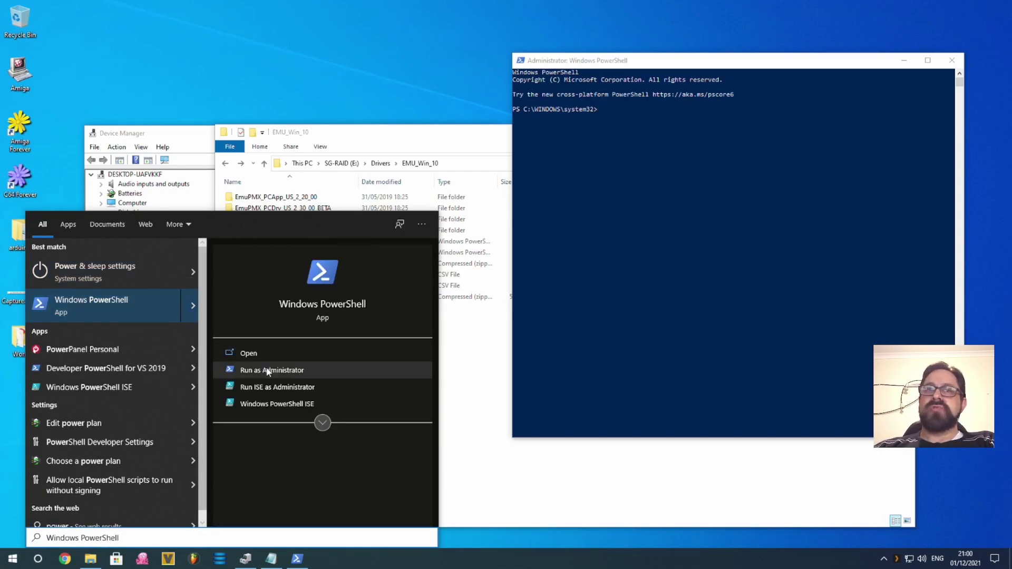
left_click(11, 431)
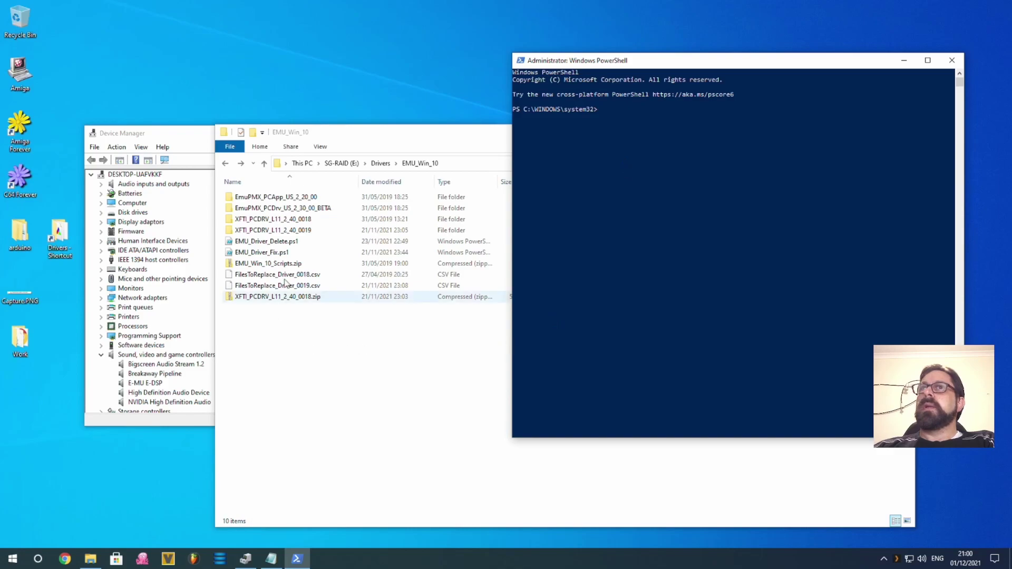
Step: Copy the EMU_Win_10 folder path and change the PowerShell directory to E:\Drivers\EMU_Win_10 with cd
left_click(707, 228)
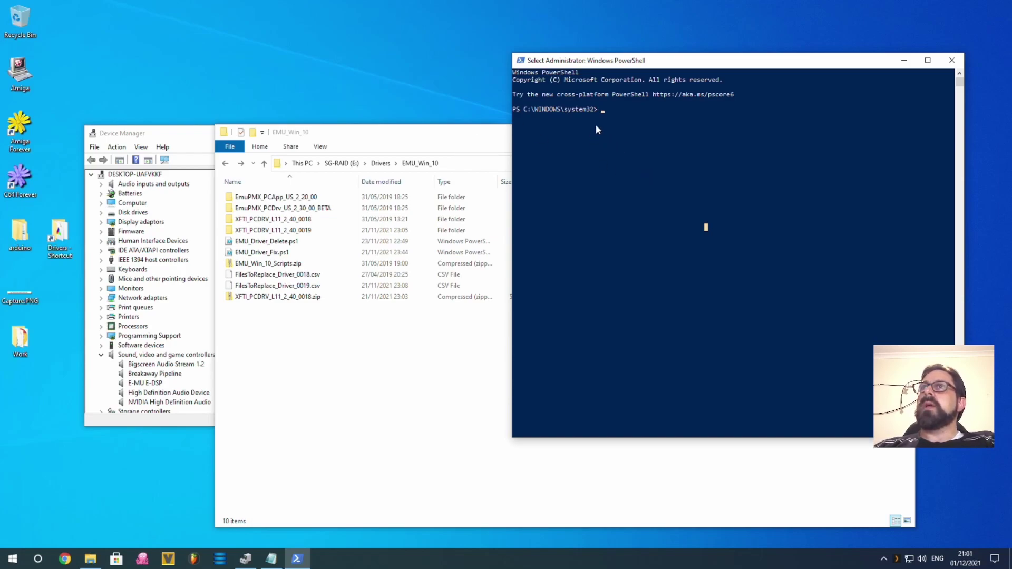
left_click(417, 138)
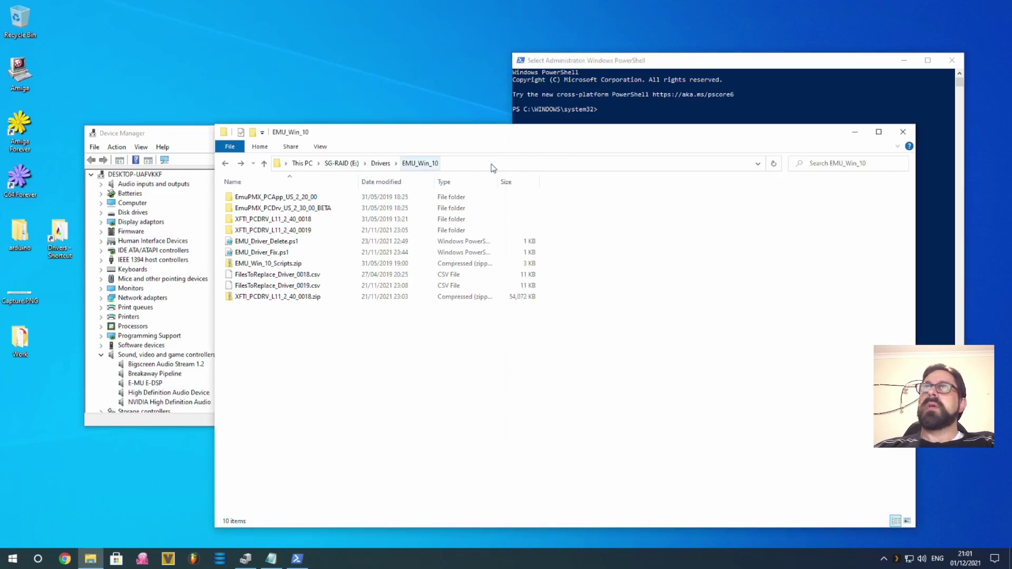
left_click(531, 162)
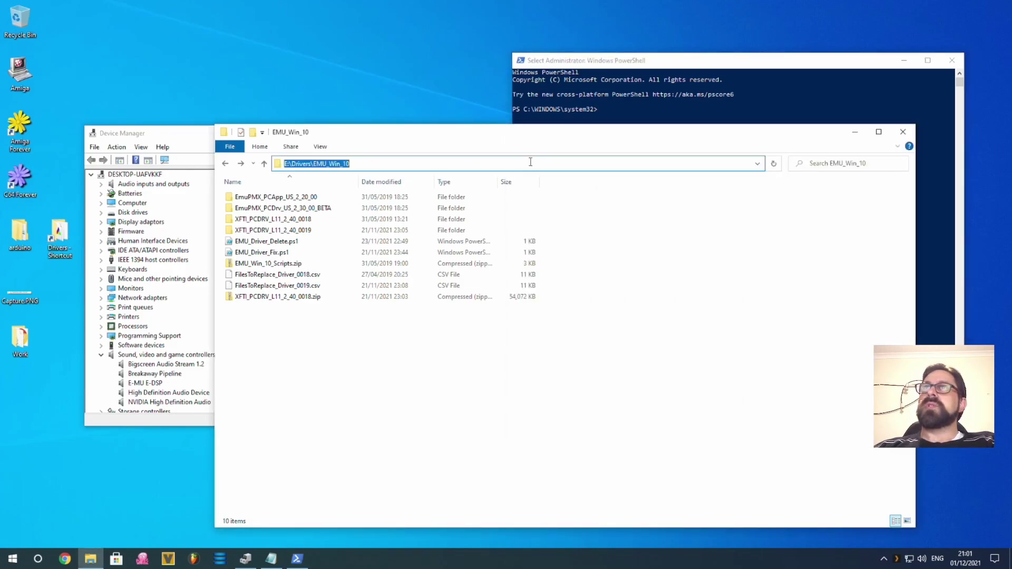
right_click(314, 165)
left_click(240, 198)
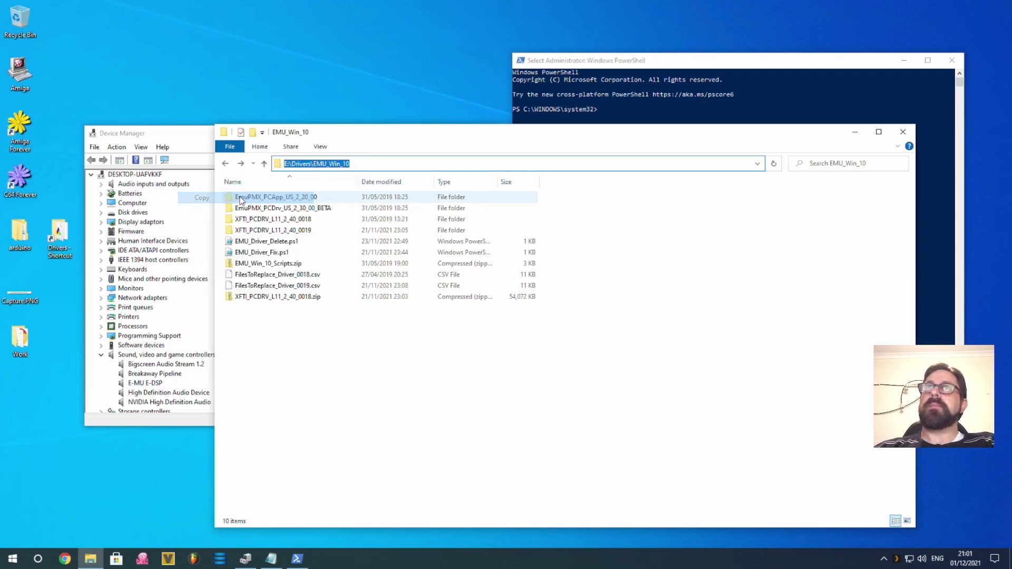
left_click(725, 64)
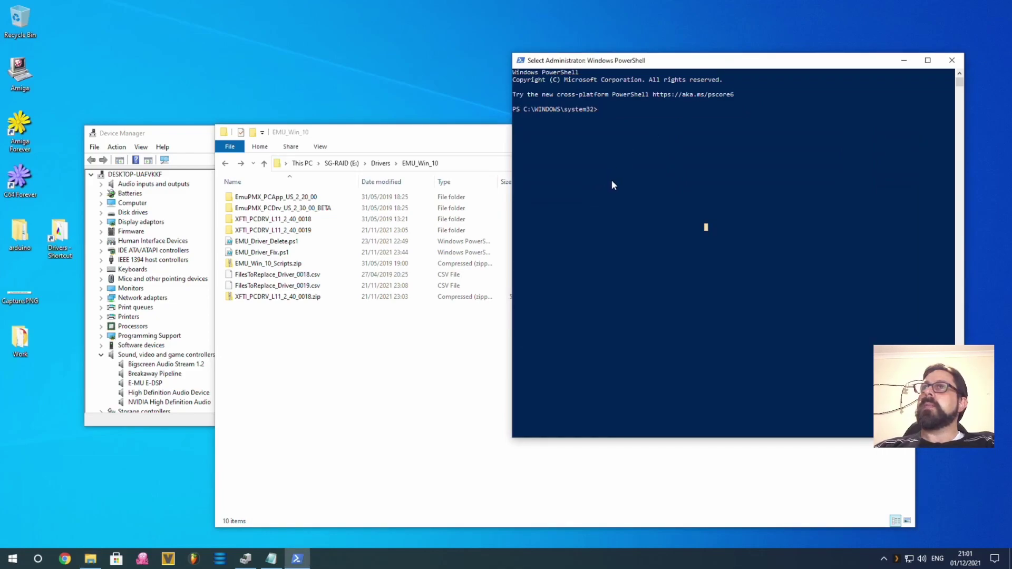
type("cd")
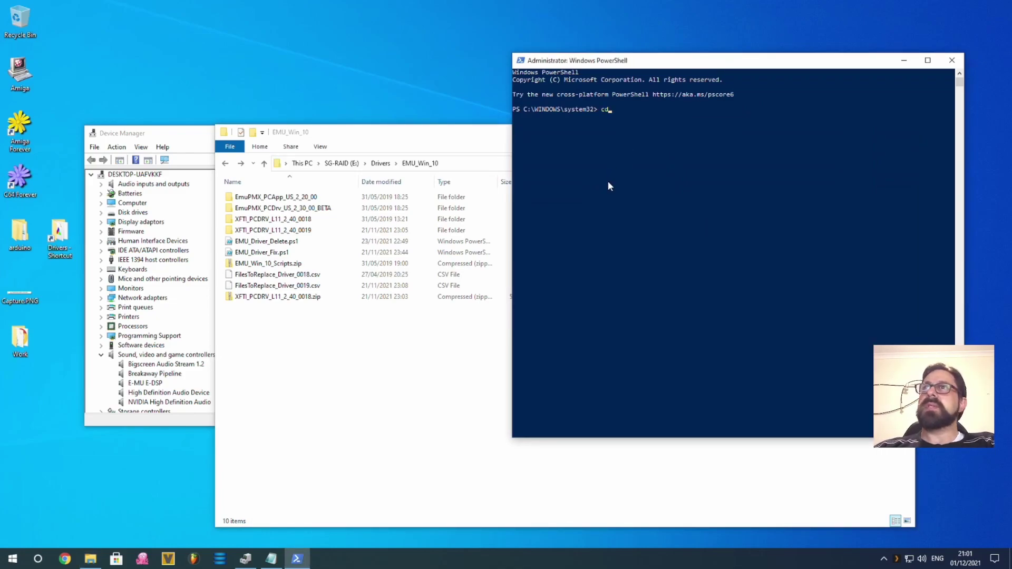
right_click(644, 191)
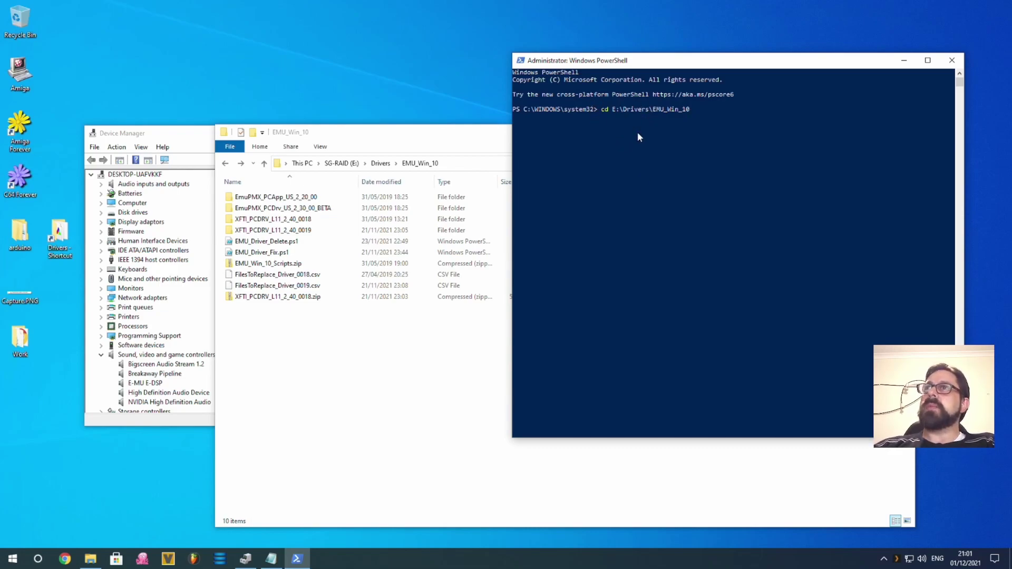
key("Return")
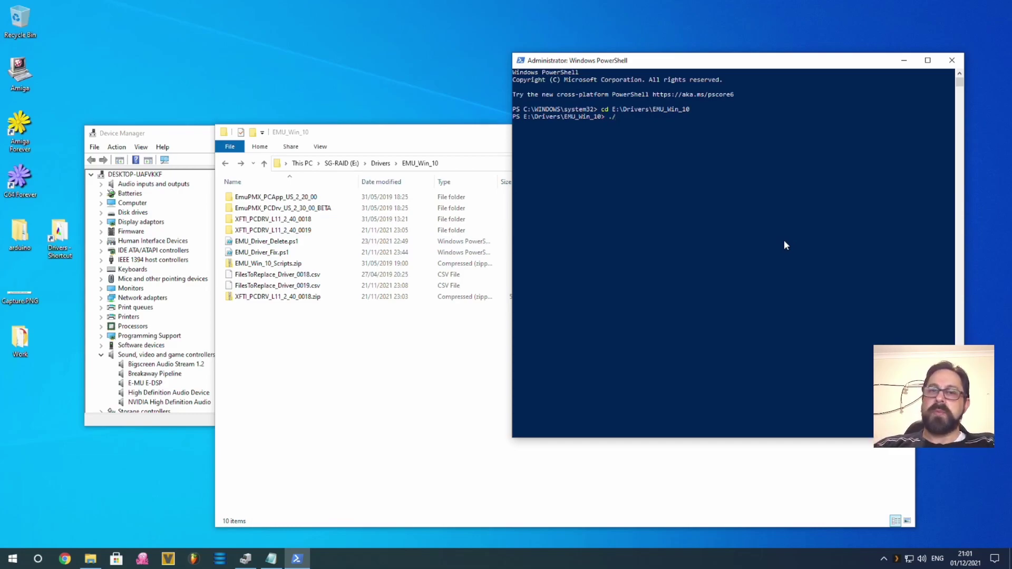
Step: Try to run the EMU_Driver_Fix.ps1 script in PowerShell
type("mu")
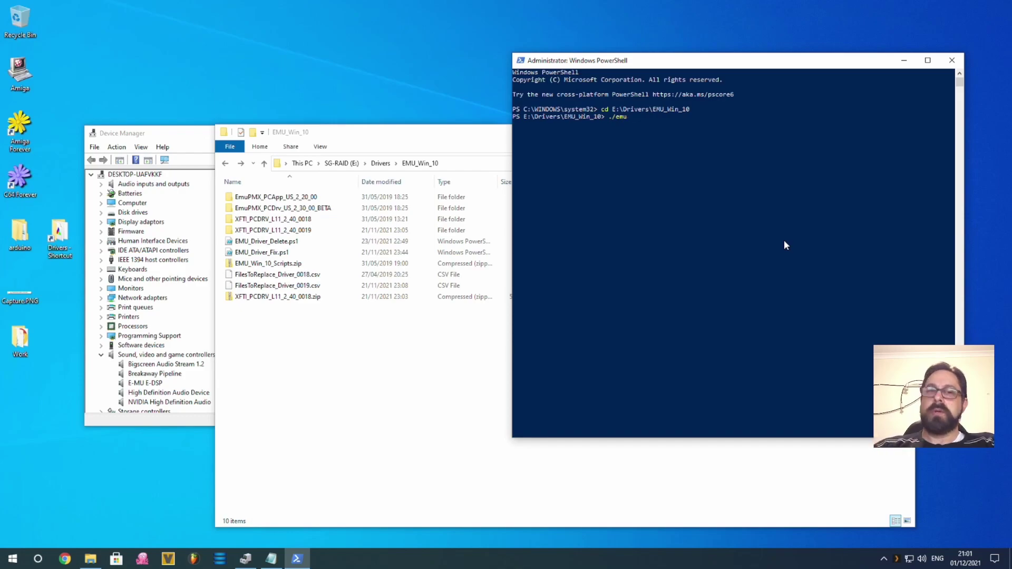
key("Tab")
key("Tab")
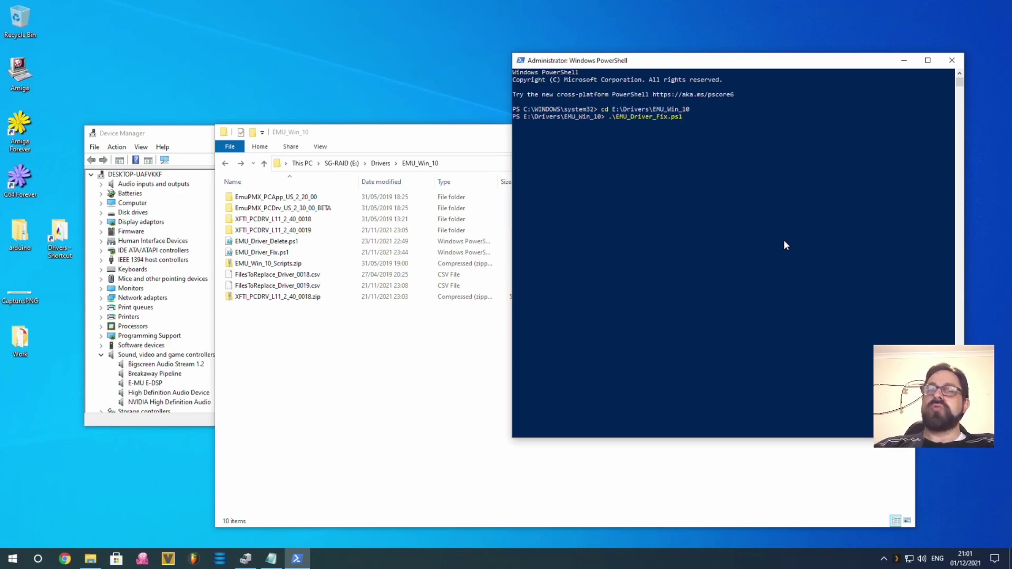
key("Return")
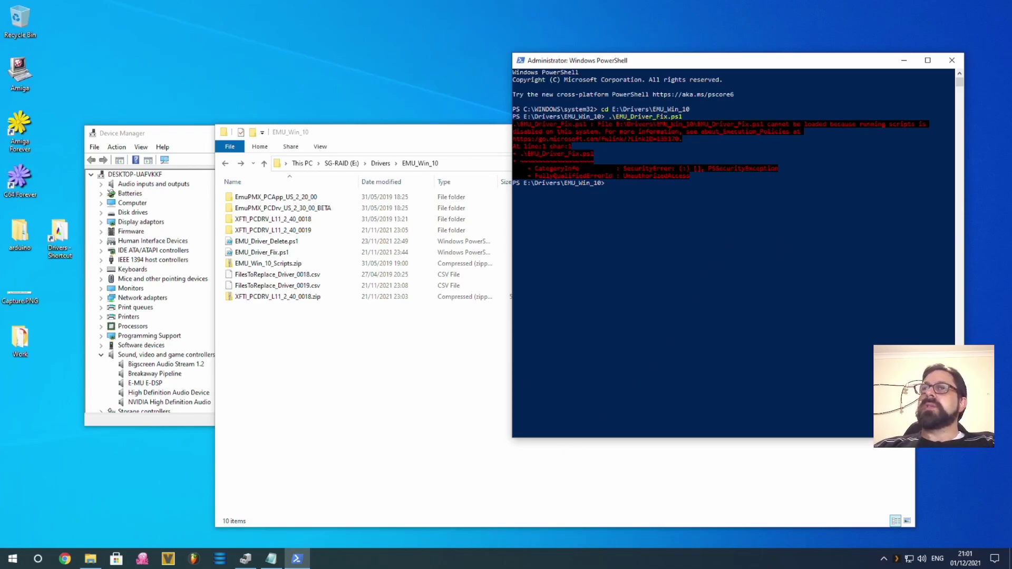
Step: Copy Get-ExecutionPolicy -List from Allow Scripts.txt and run it in PowerShell to check the script execution policies
left_click(271, 560)
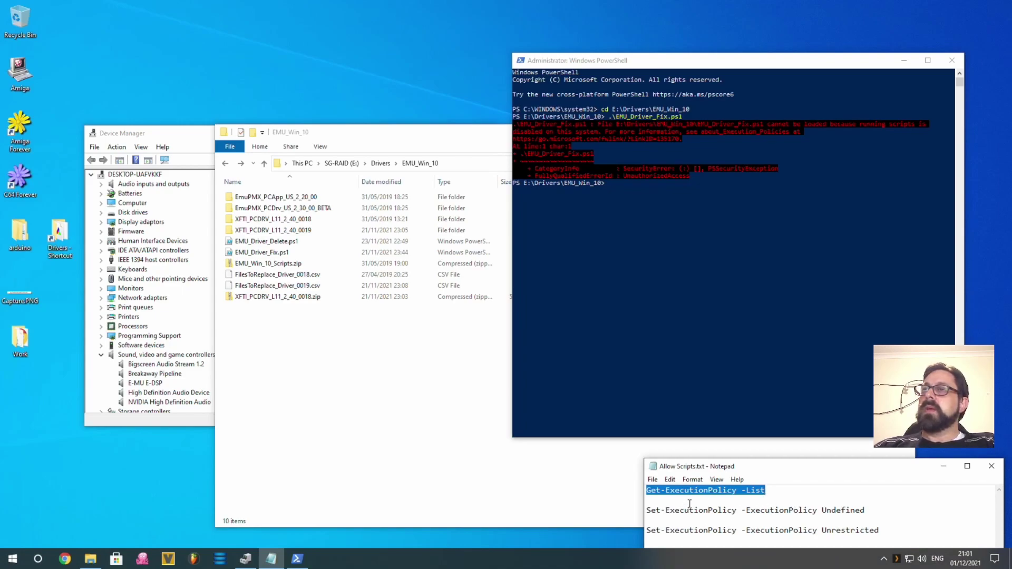
left_click(767, 496)
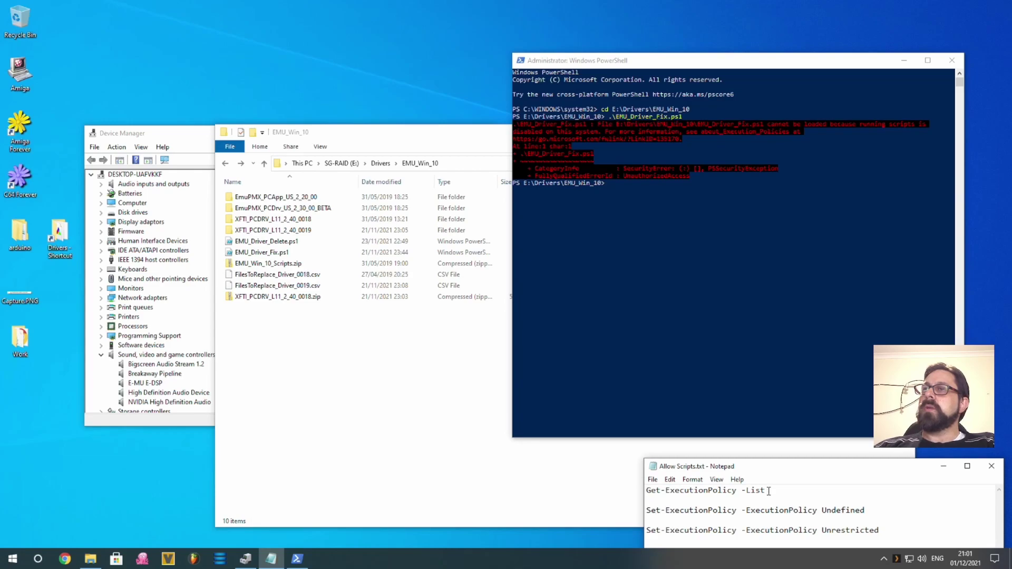
left_click_drag(785, 491, 658, 492)
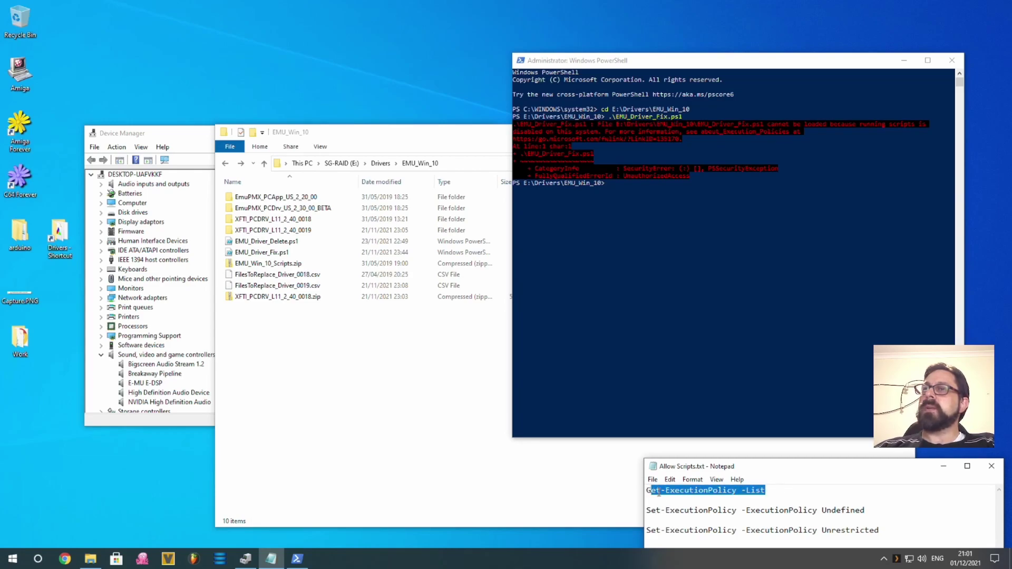
left_click(691, 494)
left_click_drag(768, 491, 648, 492)
right_click(653, 491)
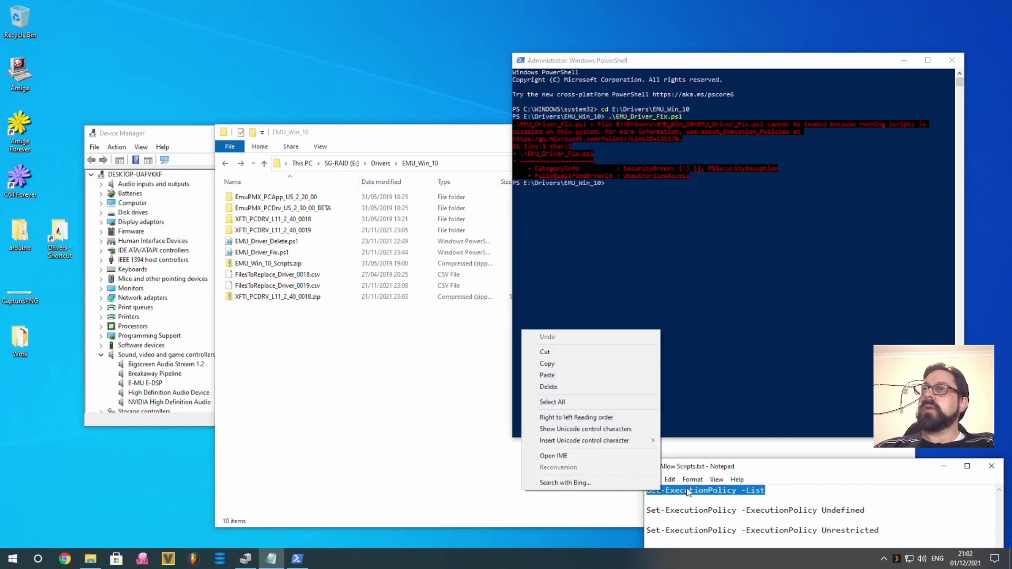
left_click(580, 364)
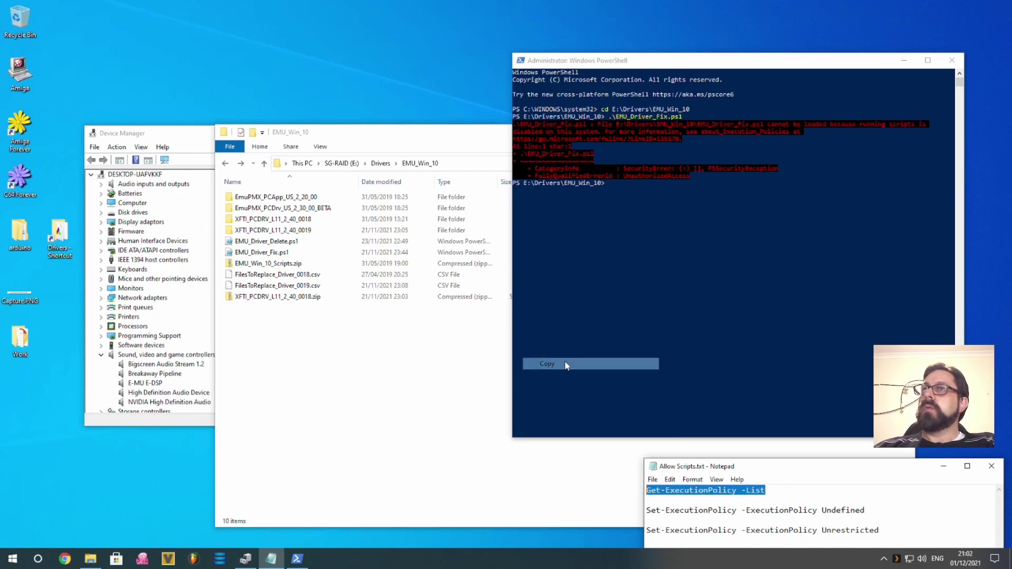
left_click(638, 237)
right_click(638, 227)
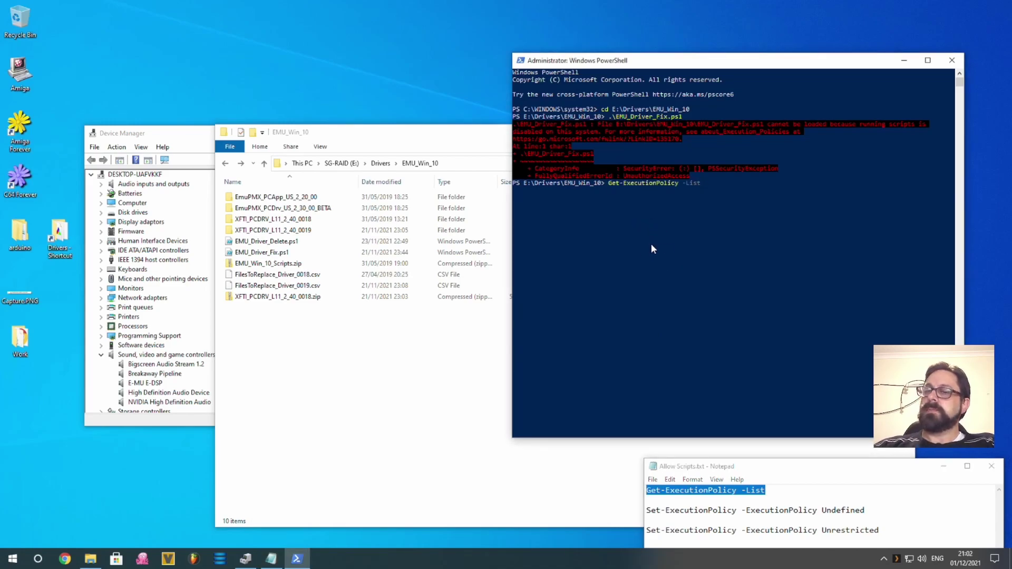
key("Return")
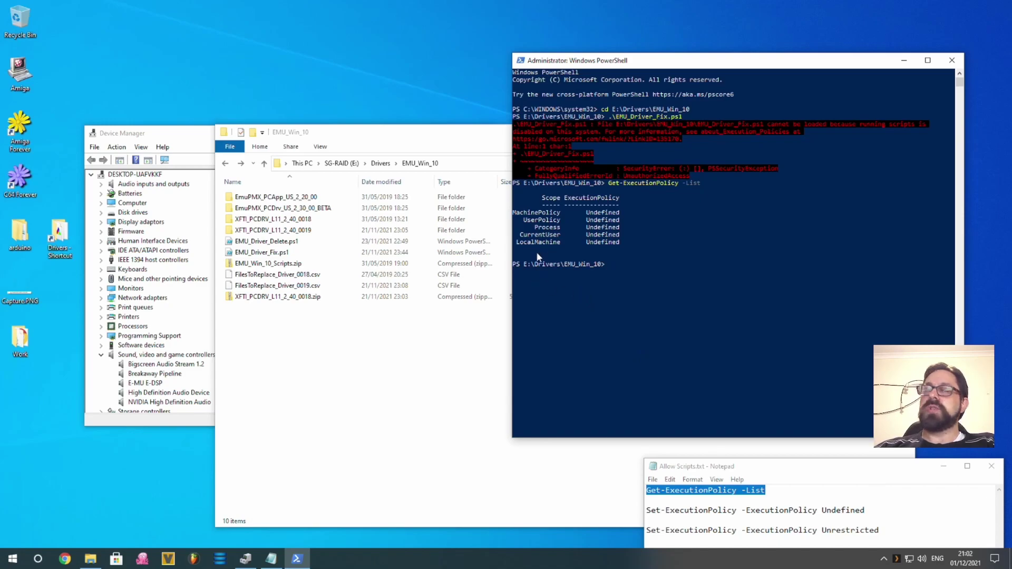
Step: Copy Set-ExecutionPolicy -ExecutionPolicy Unrestricted from Allow Scripts.txt, run it in PowerShell and accept the policy change with y
left_click_drag(883, 530, 648, 530)
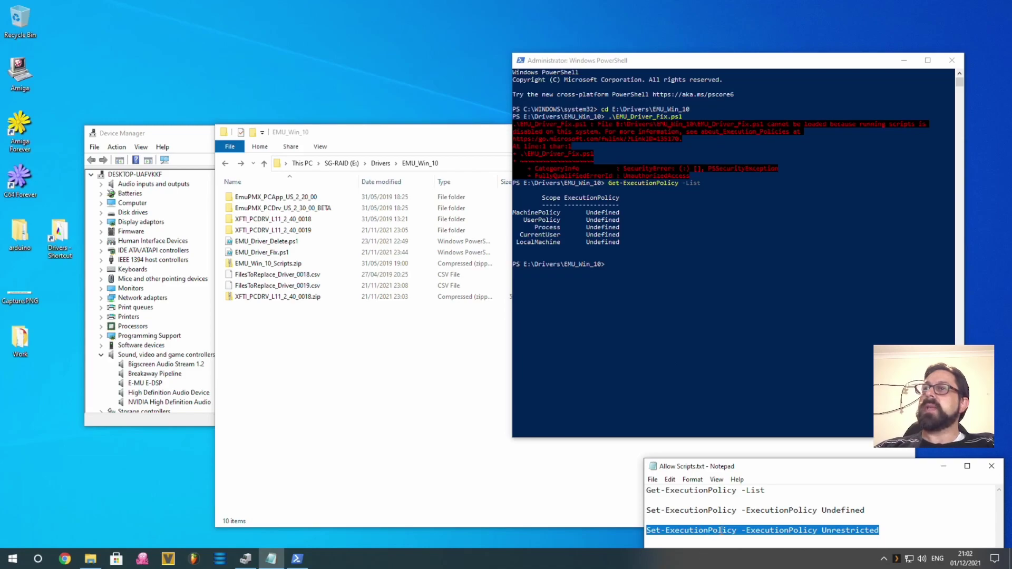
right_click(759, 534)
left_click(685, 409)
left_click(640, 286)
right_click(640, 287)
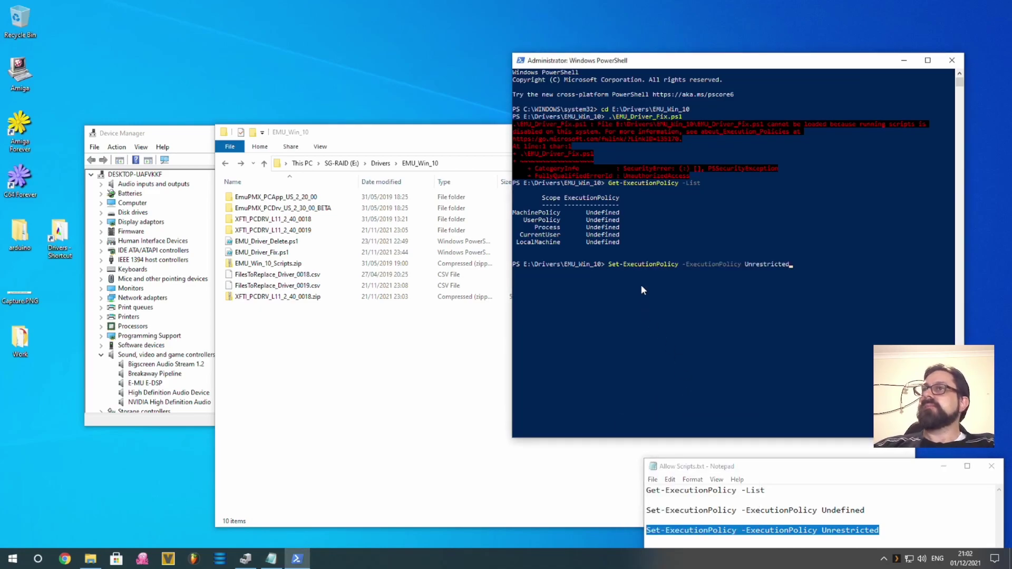
key("Return")
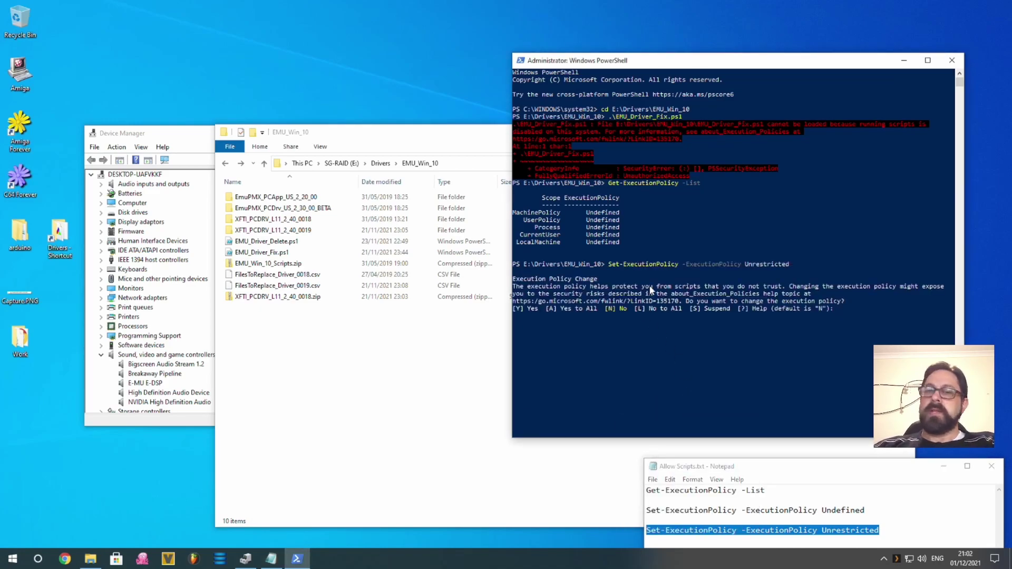
type("y")
key("Return")
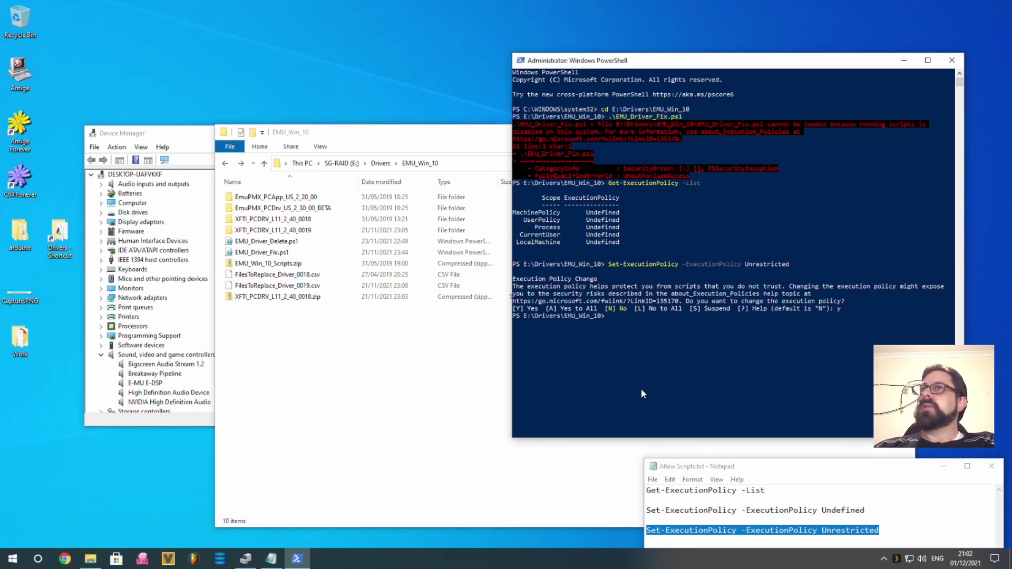
Step: Run the EMU_Driver_Fix.ps1 script again in PowerShell while Device Manager shows the E-MU E-DSP device
key("Up")
key("Up")
key("Up")
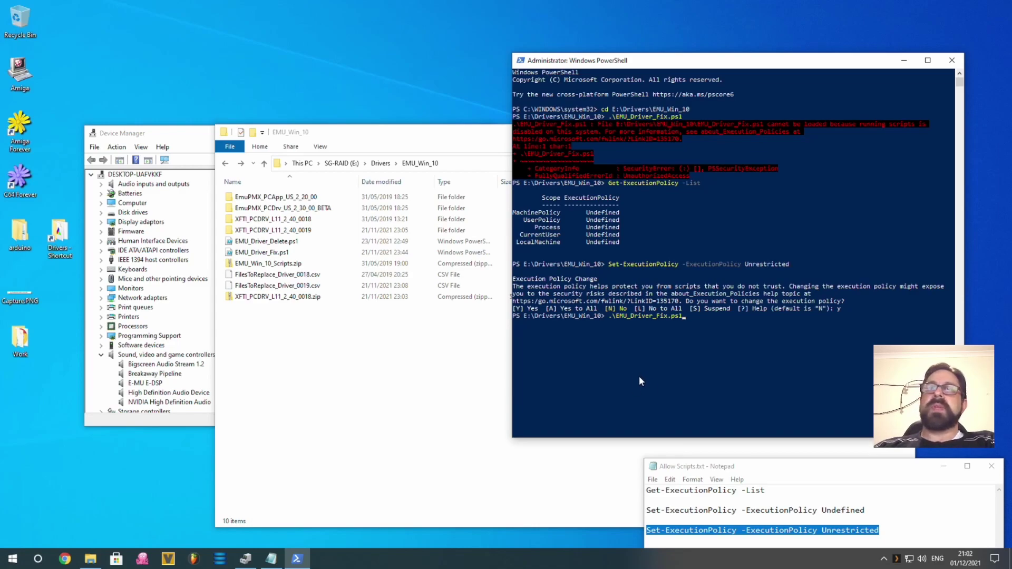
left_click(143, 384)
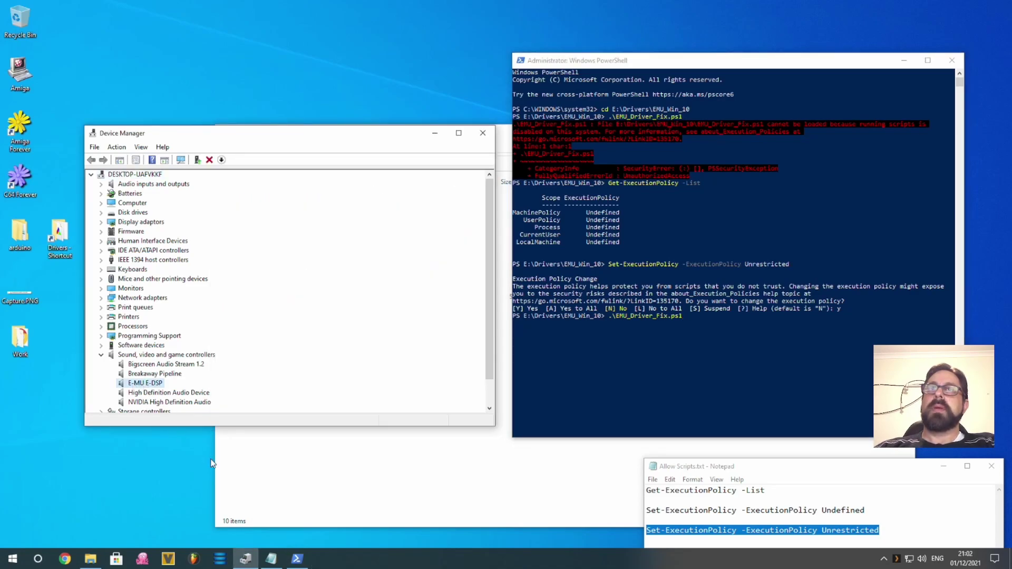
left_click(272, 468)
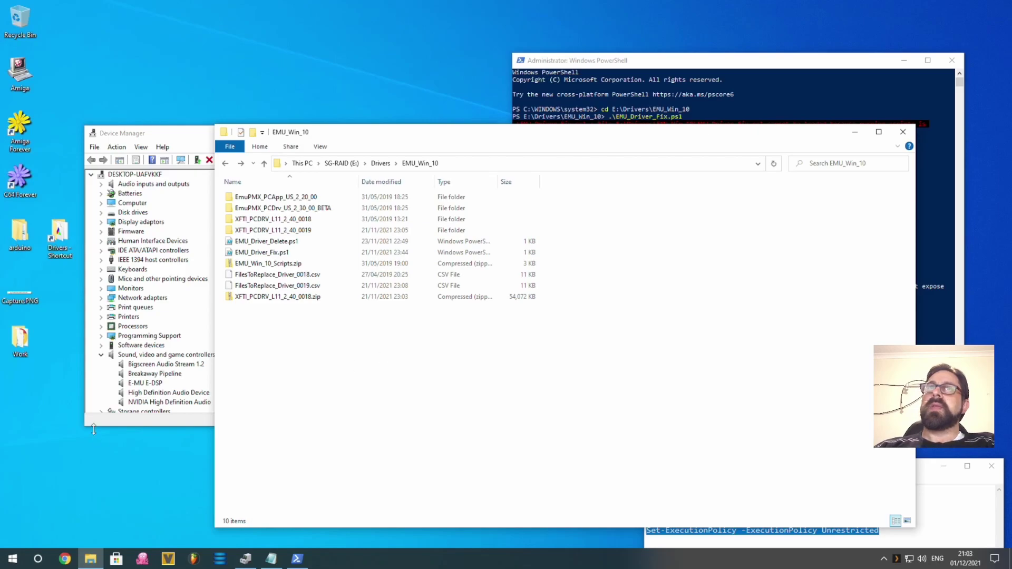
left_click(735, 65)
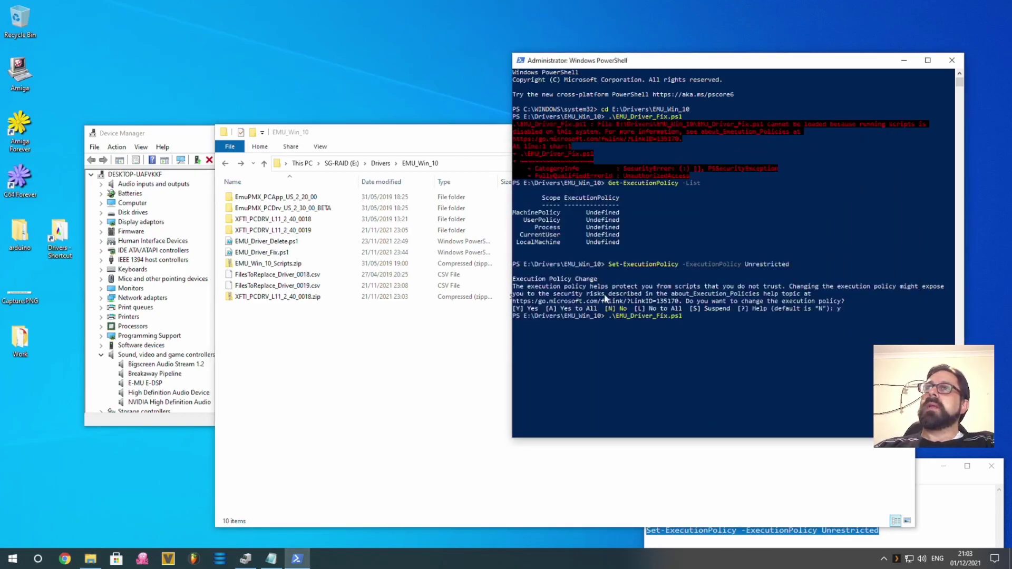
right_click(143, 384)
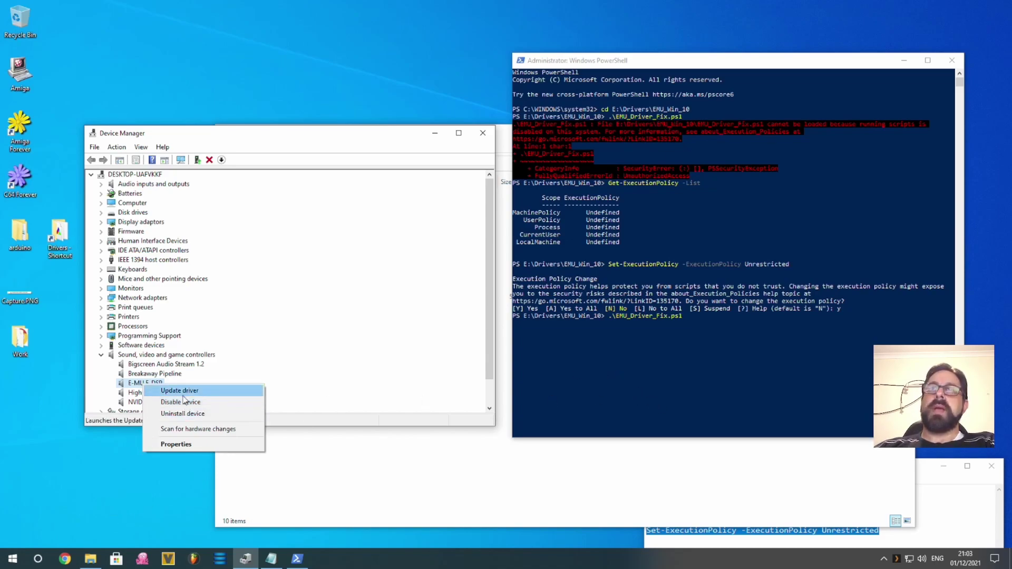
left_click(272, 140)
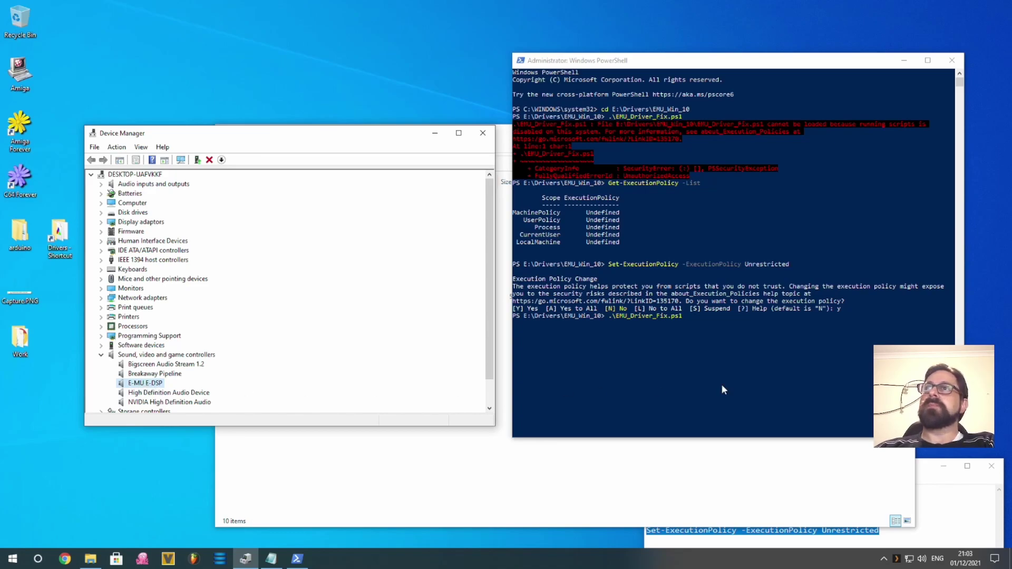
left_click(685, 362)
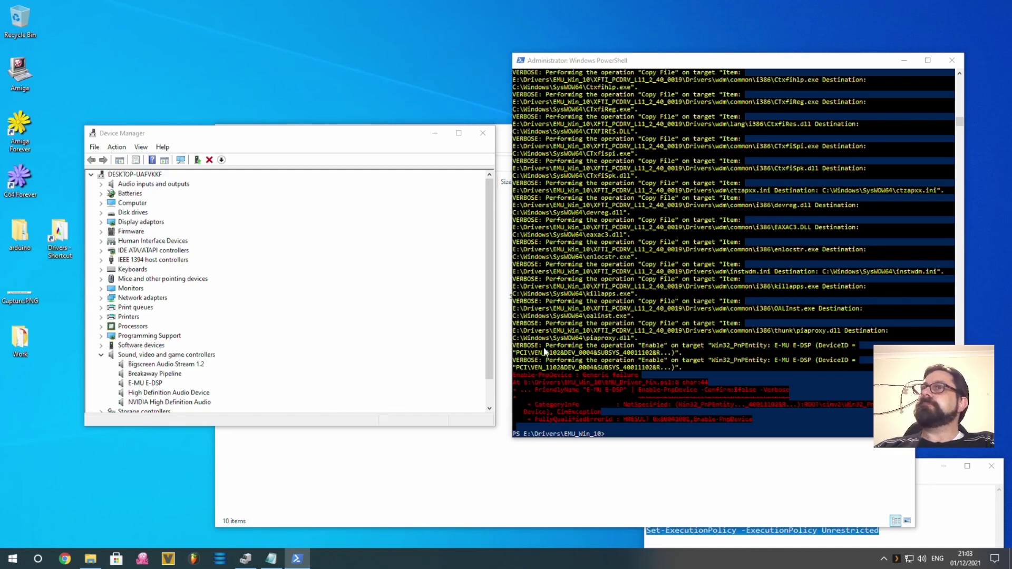
Step: Open PatchMix DSP with its mixer widened to show all strips, and set the Windows playback device to Speakers (2- E-MU E-DSP)
left_click(220, 559)
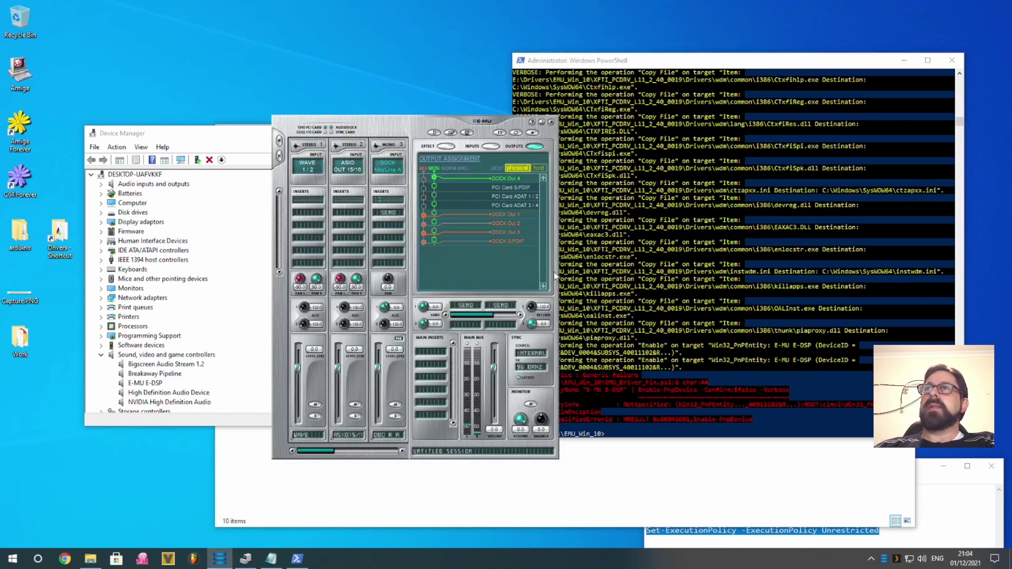
left_click_drag(557, 271, 928, 271)
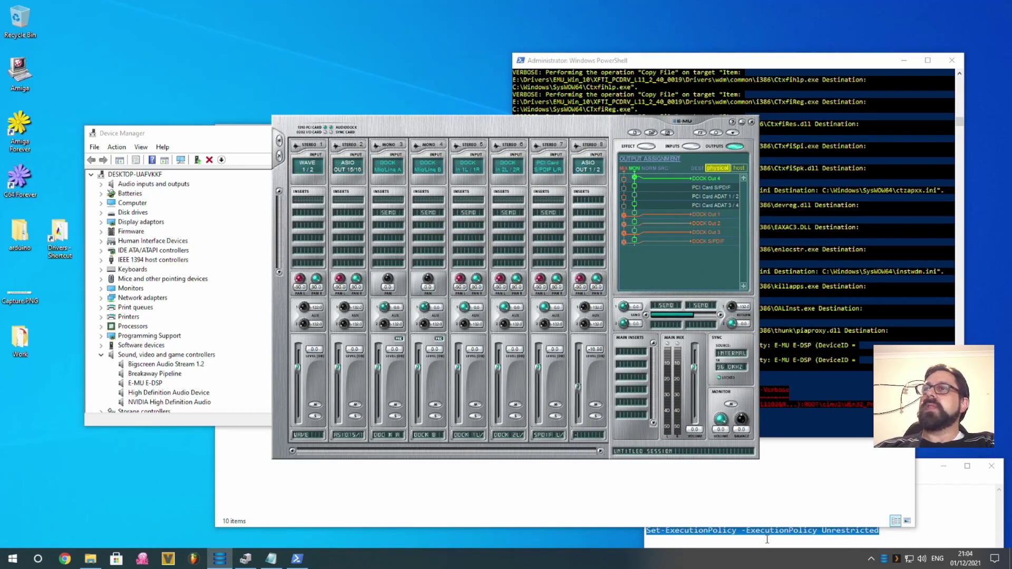
left_click(923, 560)
left_click(899, 507)
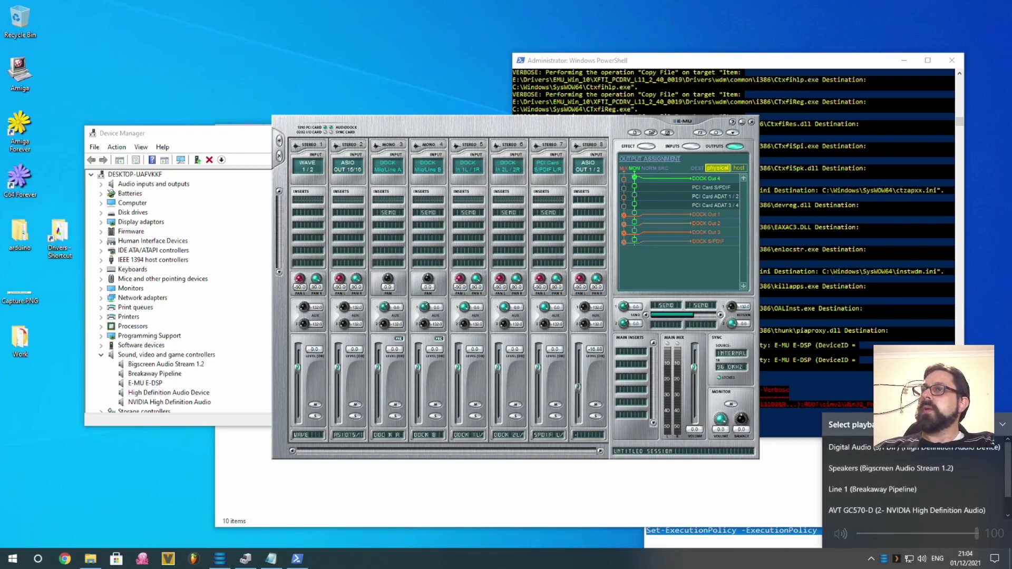
scroll(877, 493, "down", 2)
left_click(879, 506)
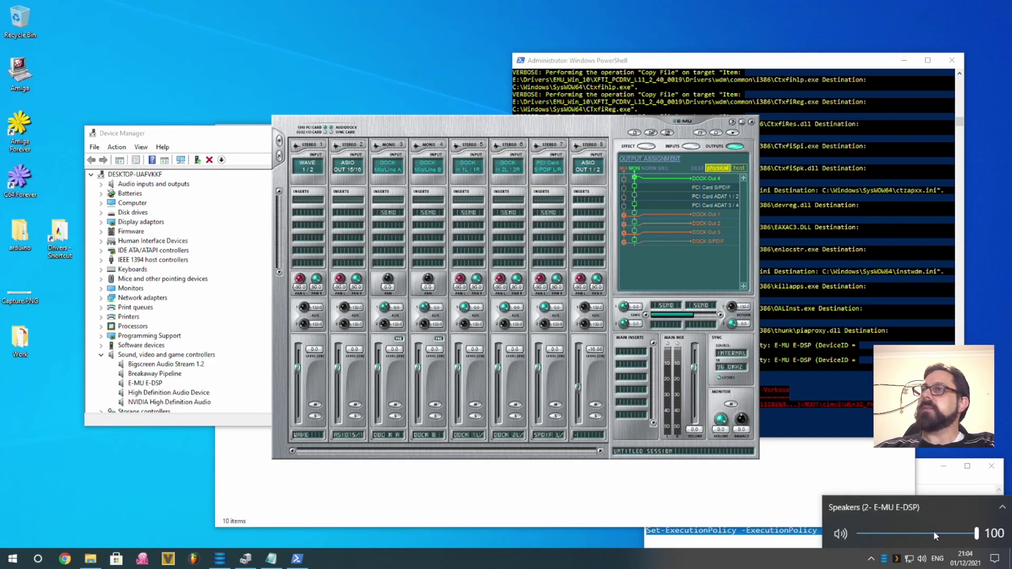
Step: Test the E-MU output with volume change sounds while checking the PatchMix meters, leaving the volume at 100
scroll(935, 530, "down", 1)
scroll(915, 530, "up", 1)
scroll(928, 531, "down", 1)
scroll(940, 532, "up", 1)
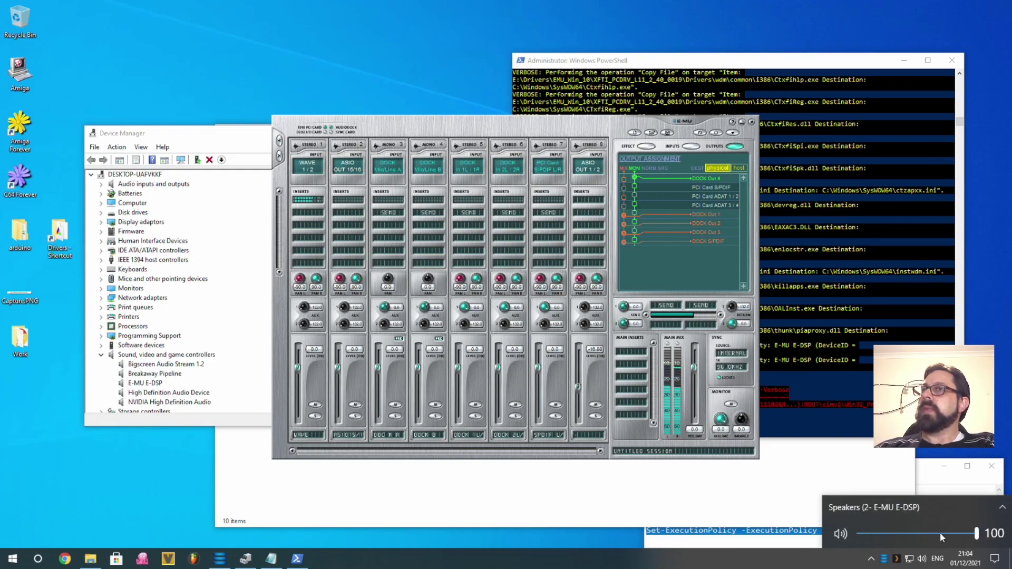
left_click(922, 534)
left_click_drag(922, 534, 978, 534)
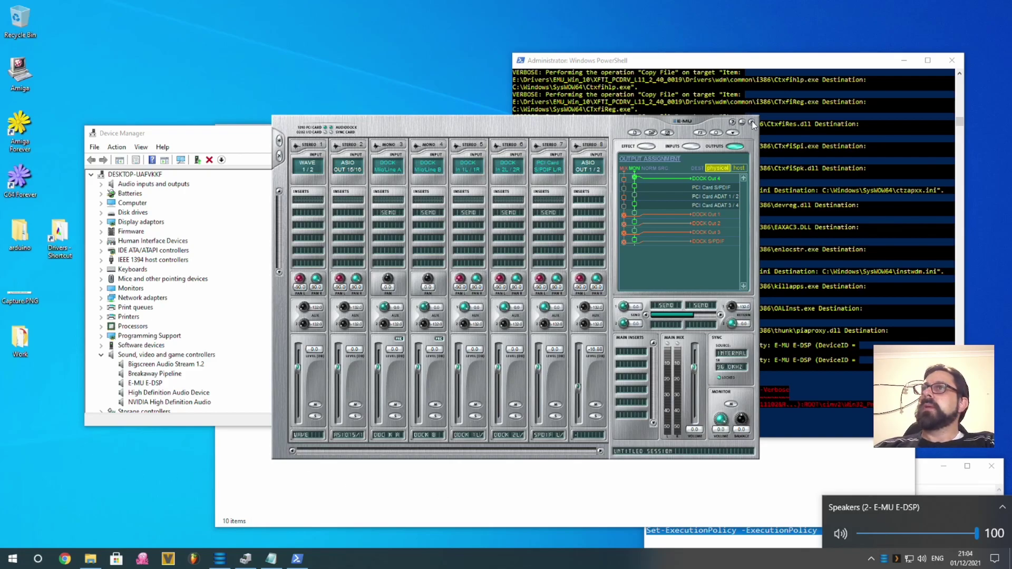
Step: Switch to FL Studio 20 and check the E-MU ASIO device and its buffer latency panel in the audio settings
right_click(194, 562)
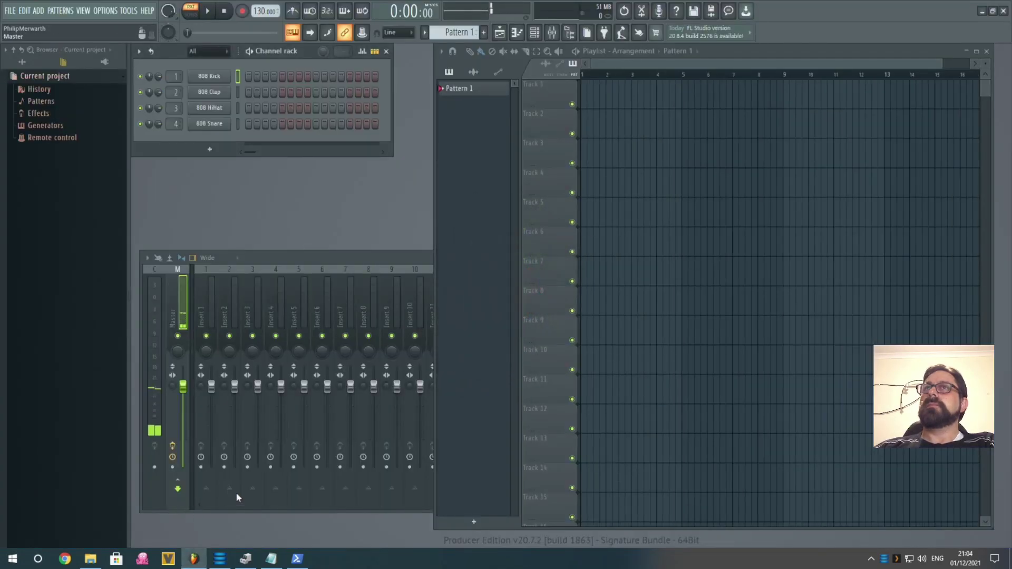
left_click(130, 11)
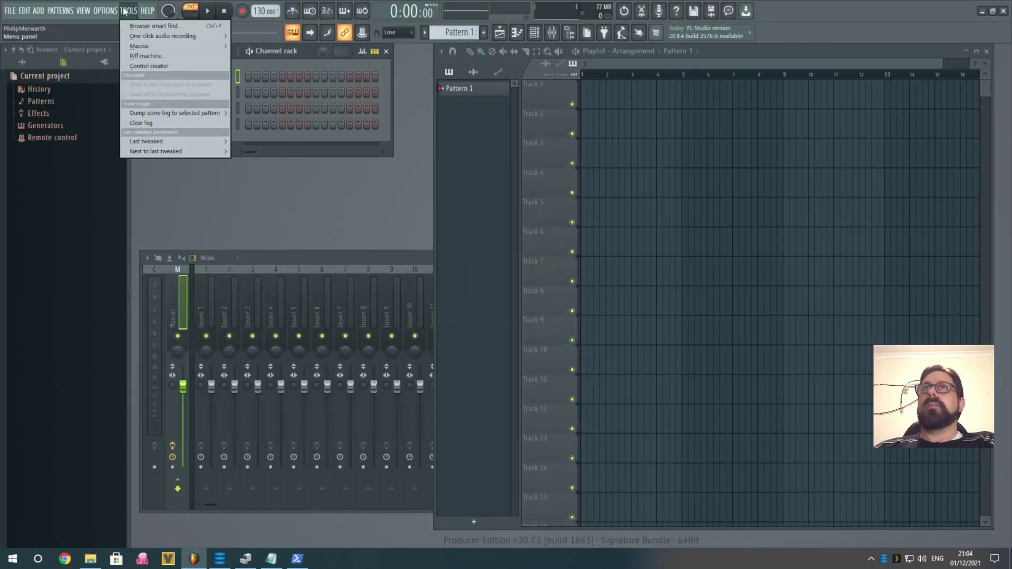
left_click(112, 53)
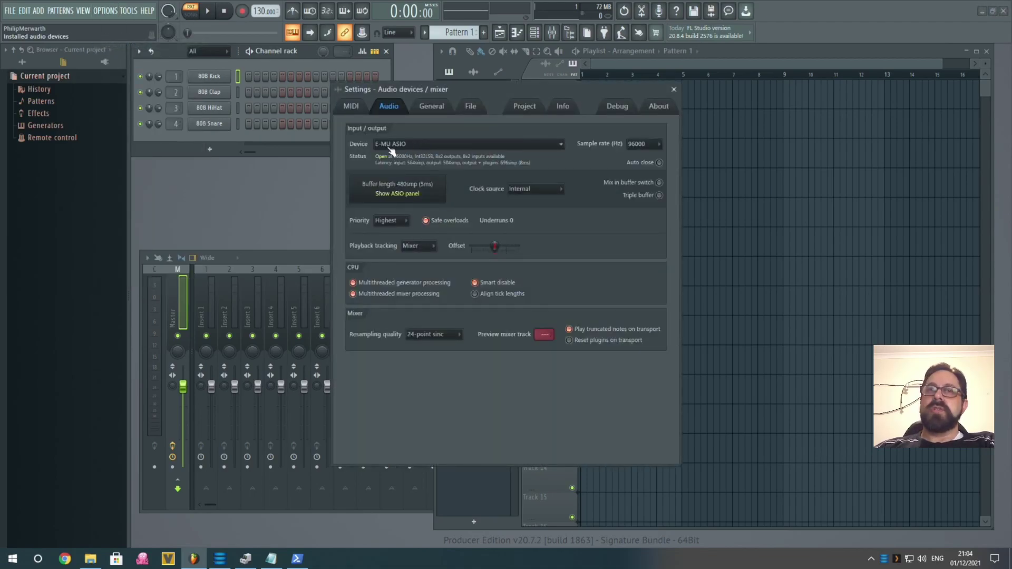
left_click(400, 193)
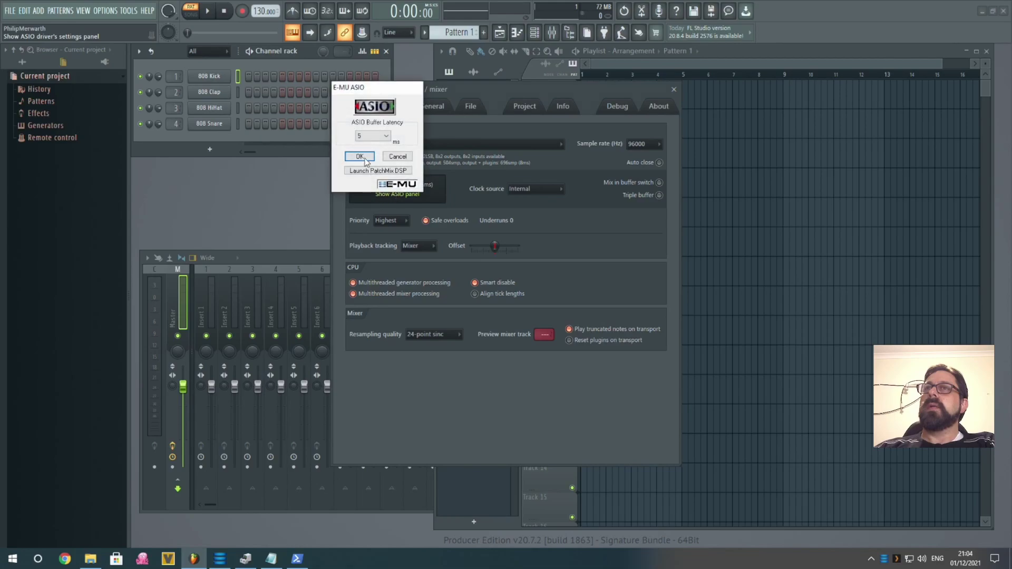
left_click_drag(369, 88, 290, 151)
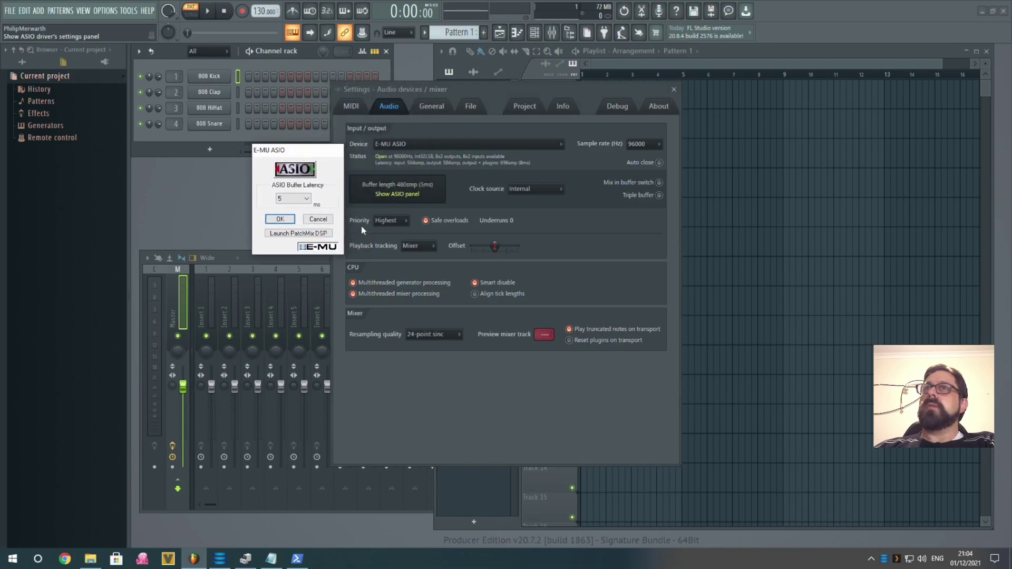
left_click(279, 218)
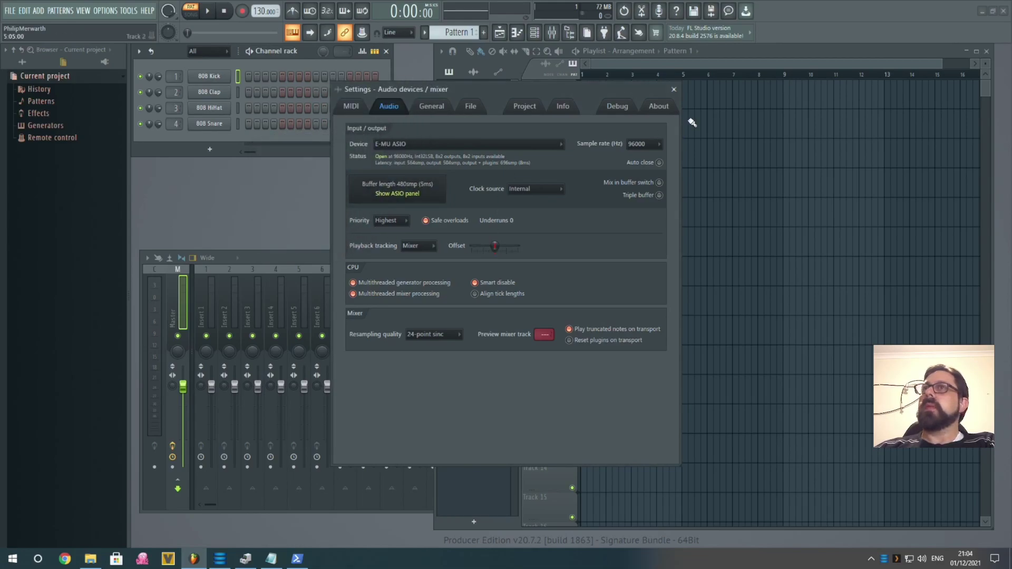
left_click(674, 90)
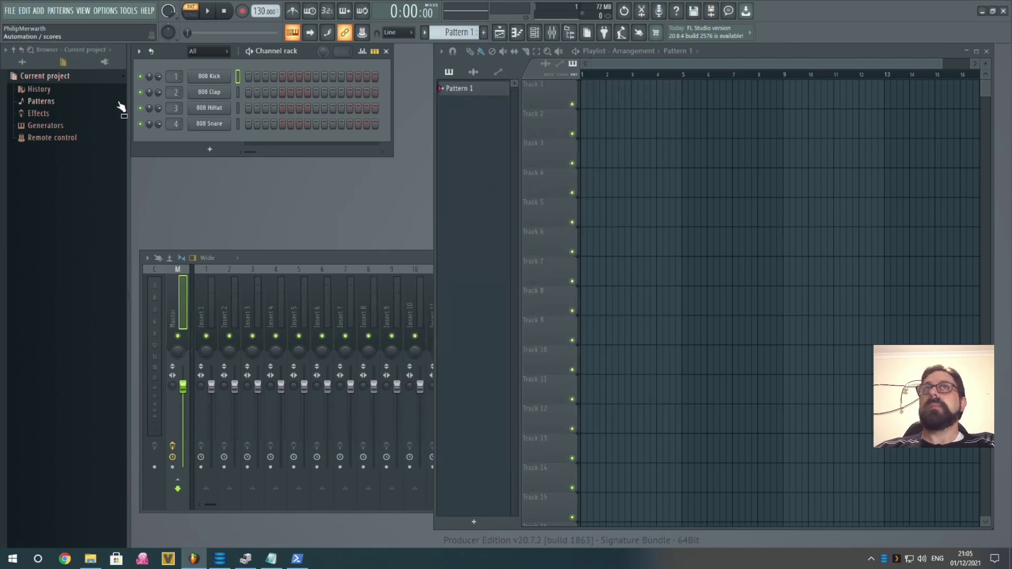
Step: Open the August2012-FL20.flp project in FL Studio
left_click(24, 10)
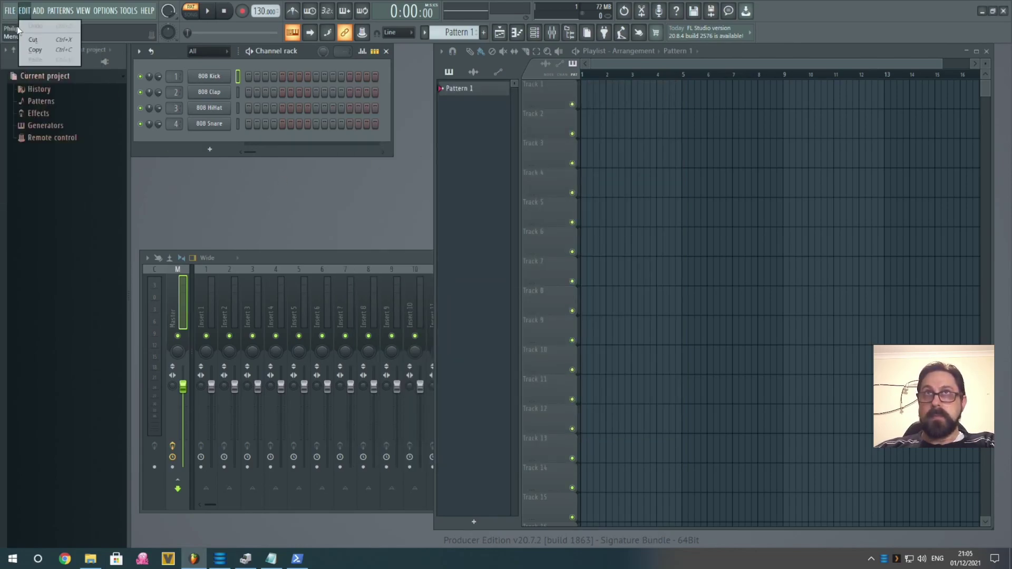
left_click(10, 10)
left_click(37, 123)
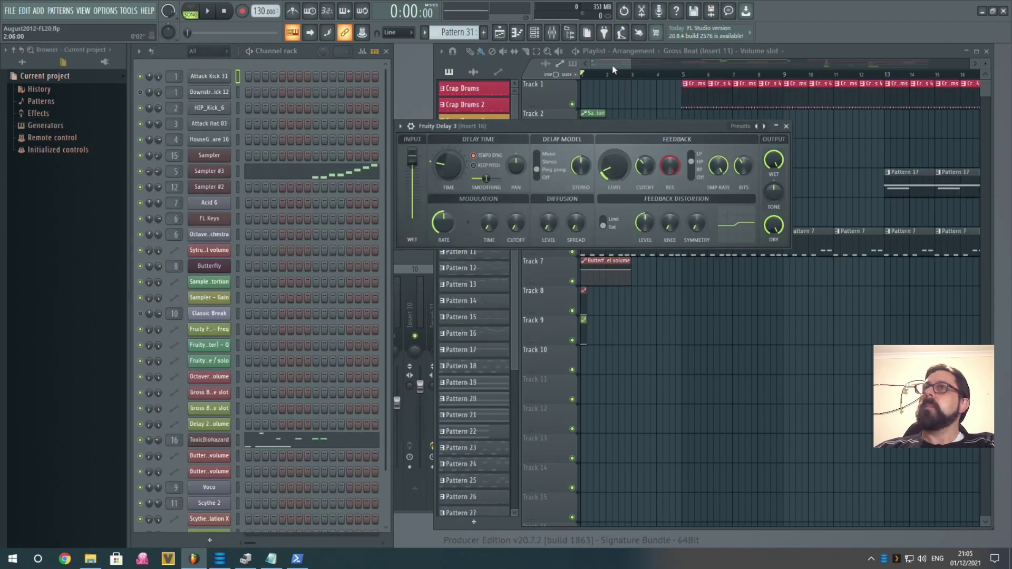
Step: Play the song from bar 45 in the playlist to test the ASIO output, and stop playback
left_click_drag(613, 69, 715, 70)
left_click(714, 75)
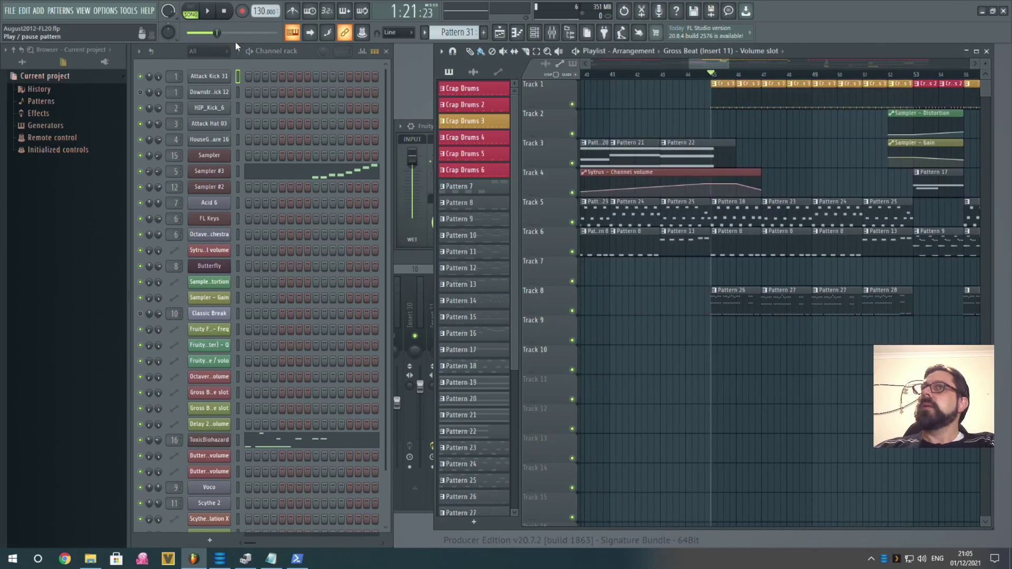
left_click(209, 11)
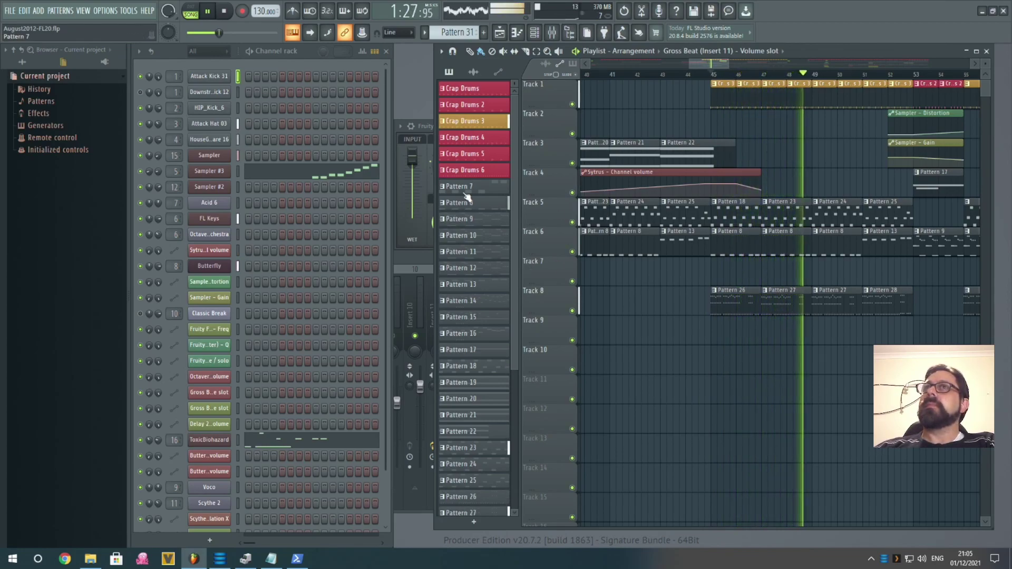
left_click(225, 12)
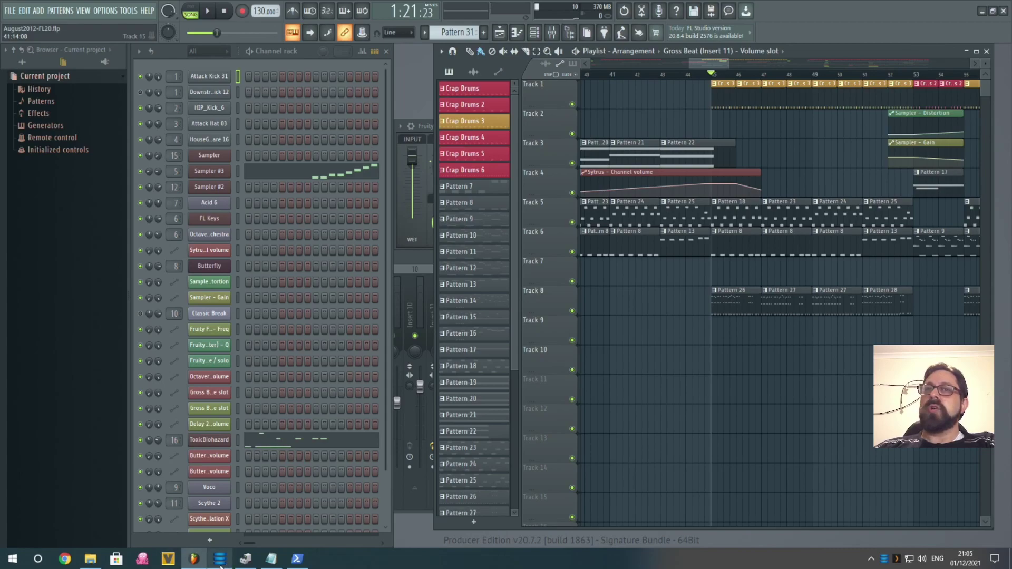
Step: Close FL Studio and return to the desktop with PatchMix DSP
mouse_move(218, 565)
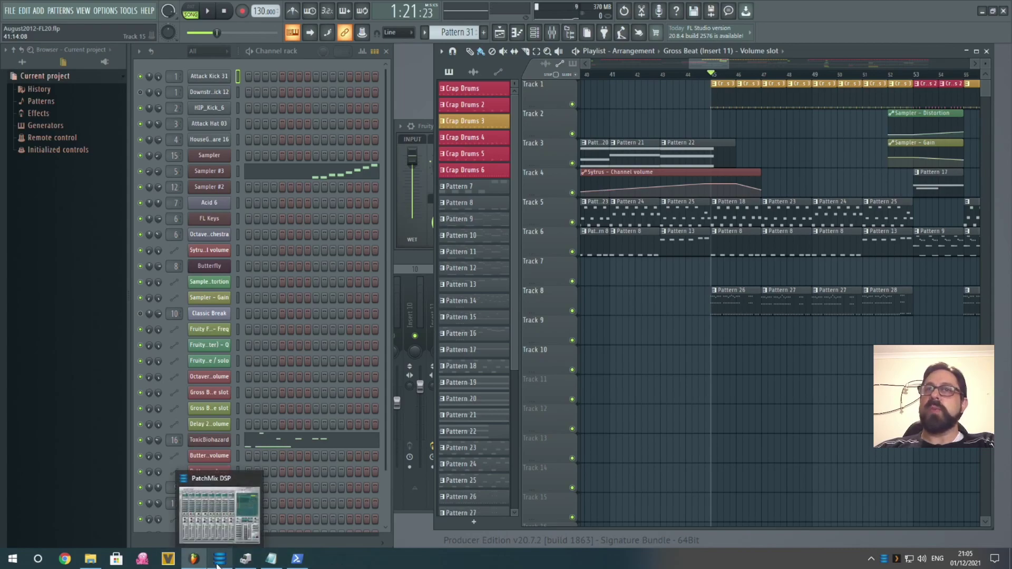
right_click(194, 558)
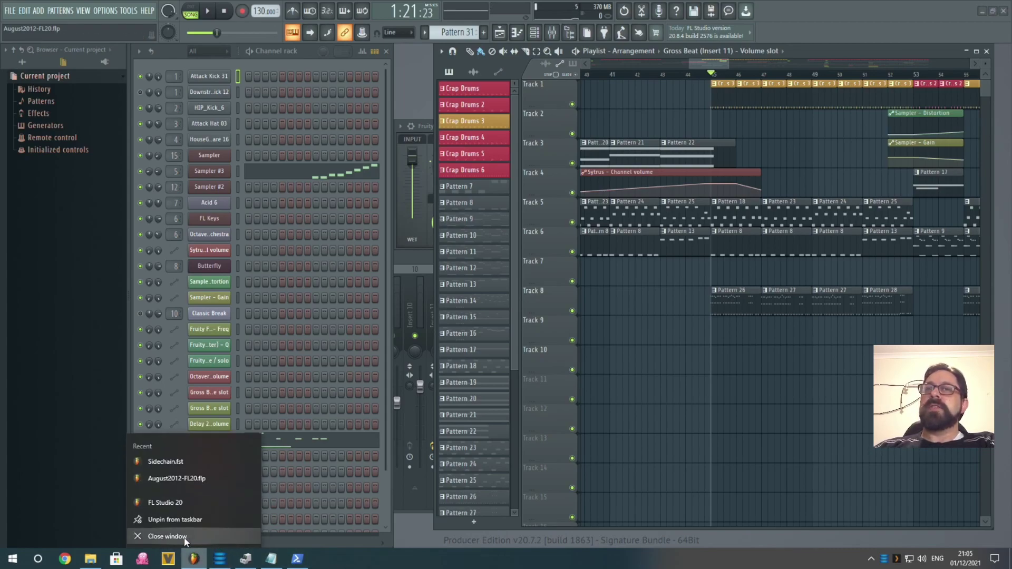
key("F9")
key("alt+Tab")
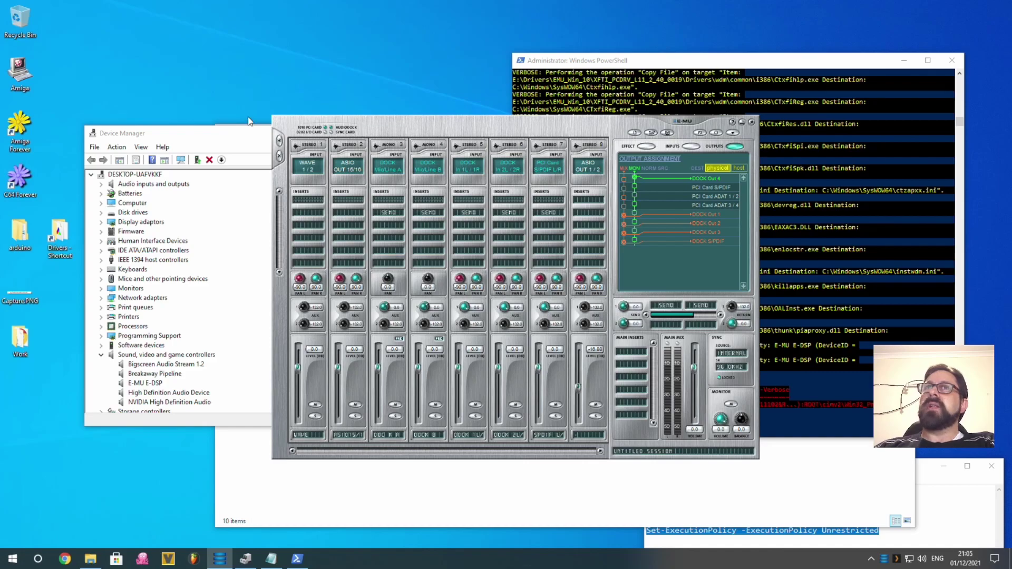
Step: Exit PatchMix DSP Services, accepting that audio is disabled, and close the PowerShell window
left_click(224, 137)
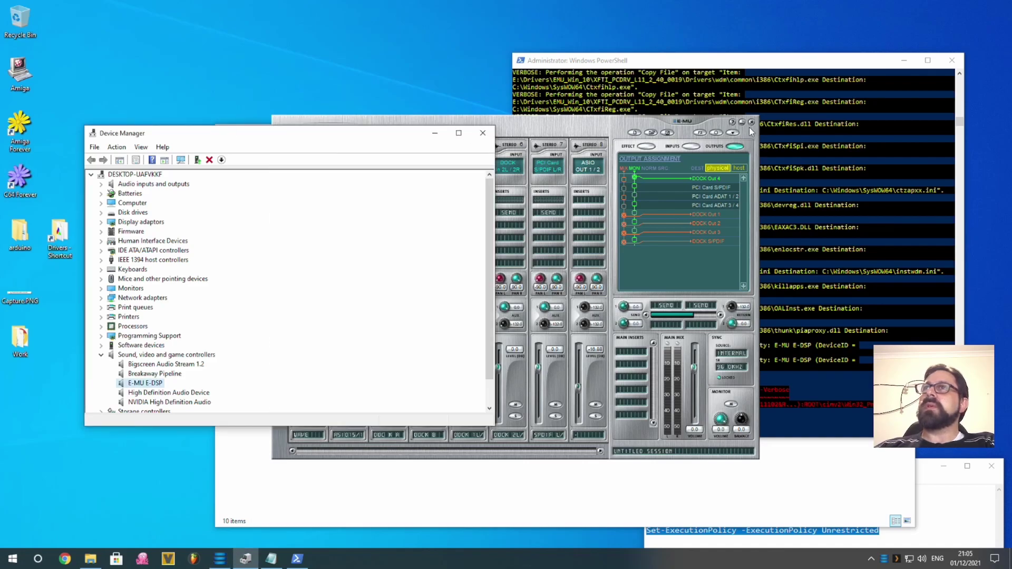
right_click(886, 558)
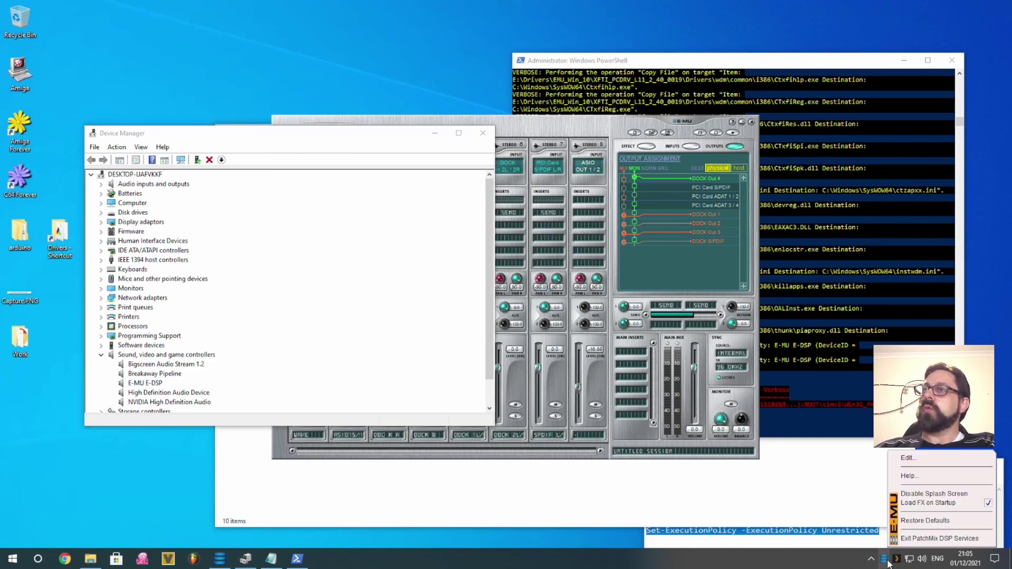
left_click(922, 539)
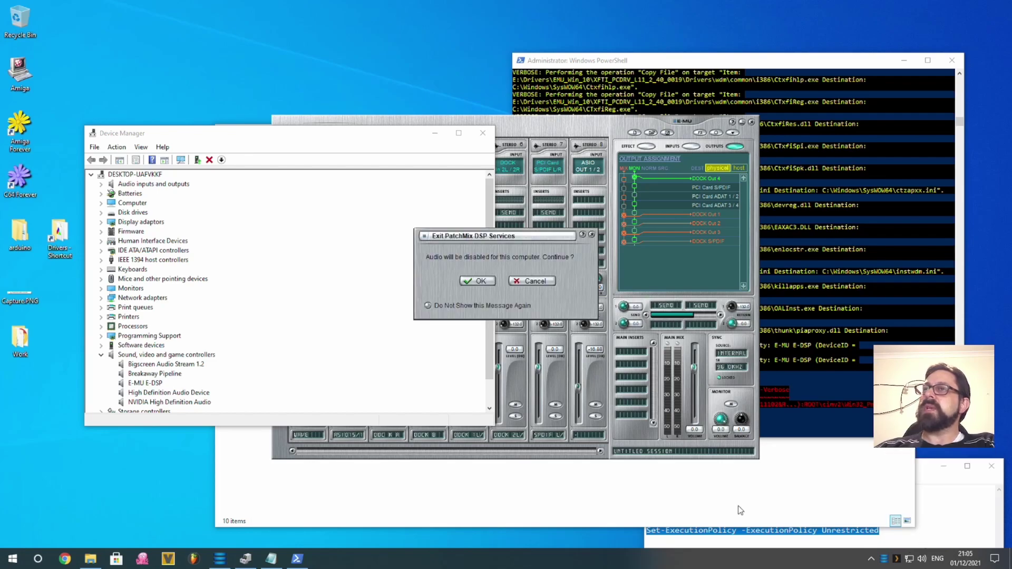
left_click(478, 281)
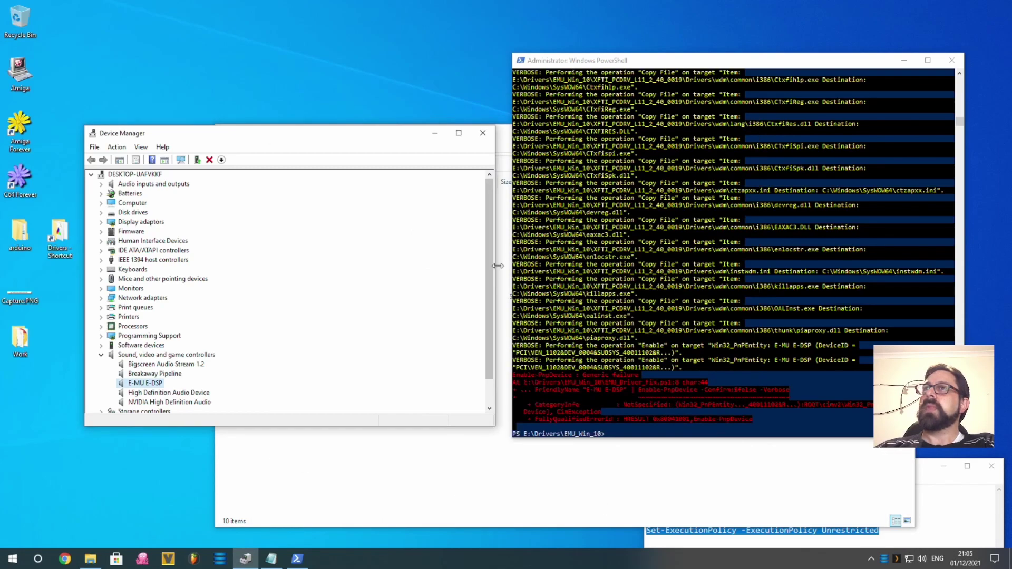
left_click(952, 60)
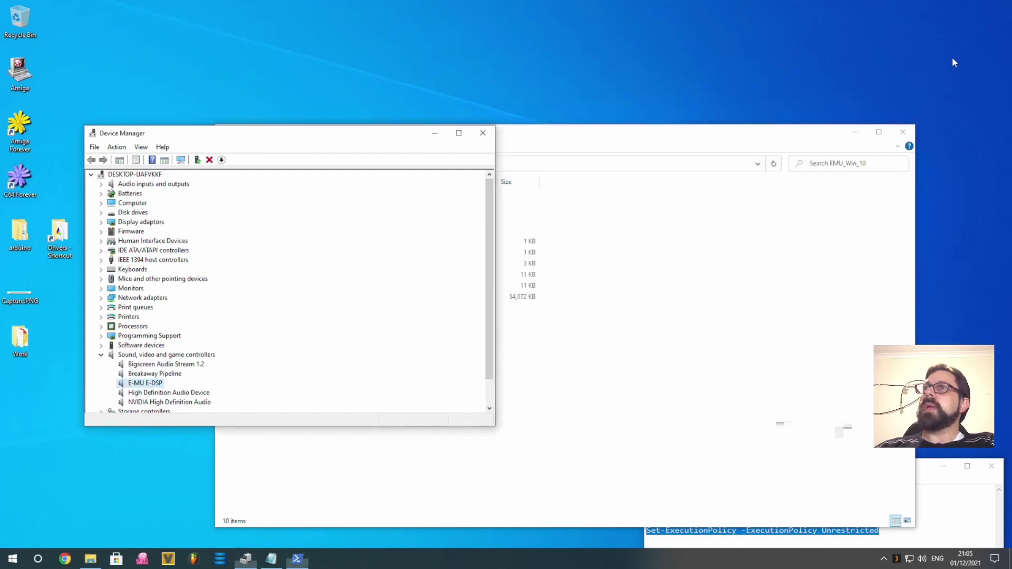
Step: Start a manual driver update for the E-MU E-DSP sound device and browse for a driver file to install from disk
right_click(145, 387)
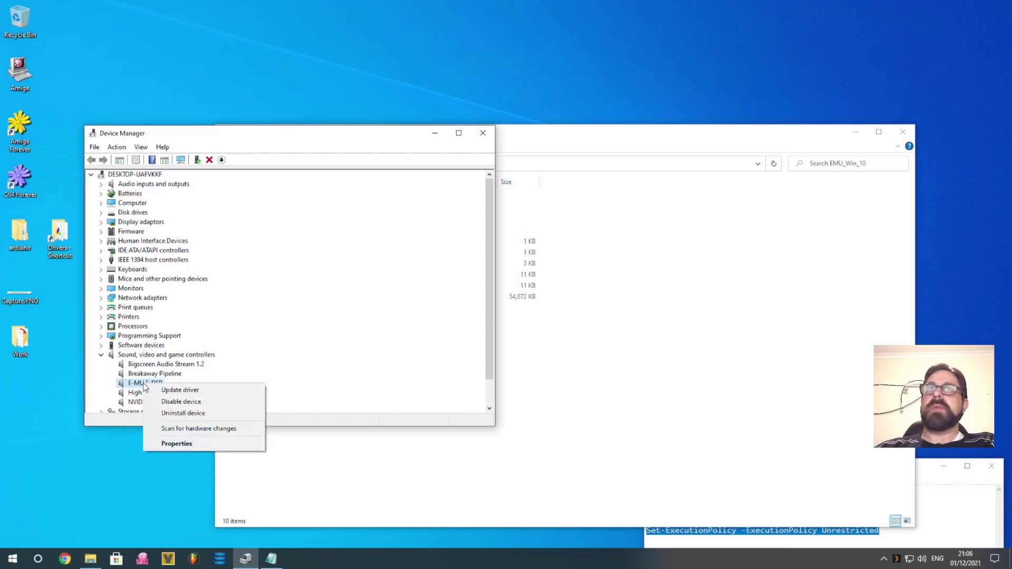
left_click(199, 391)
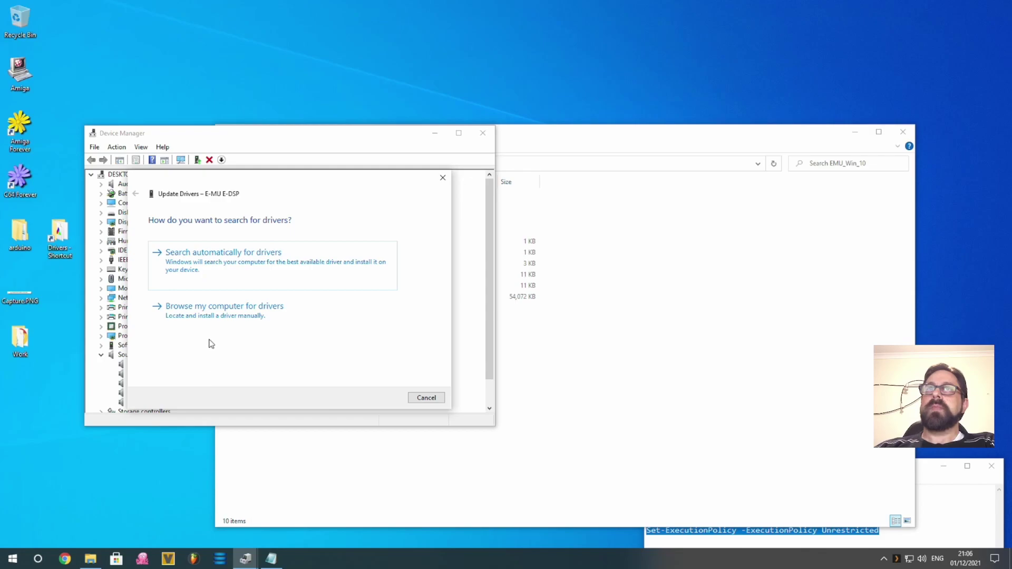
left_click(213, 319)
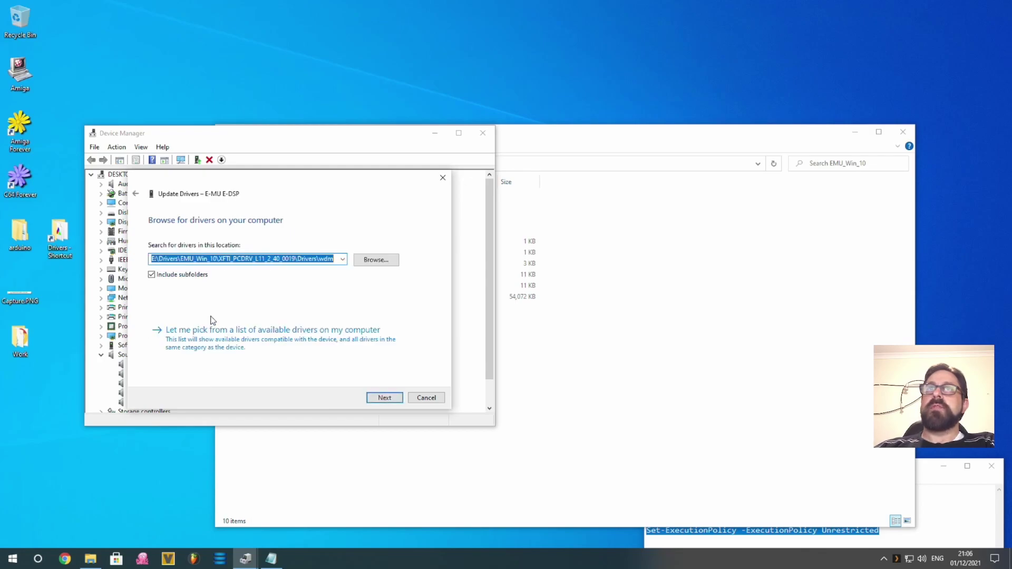
left_click(218, 344)
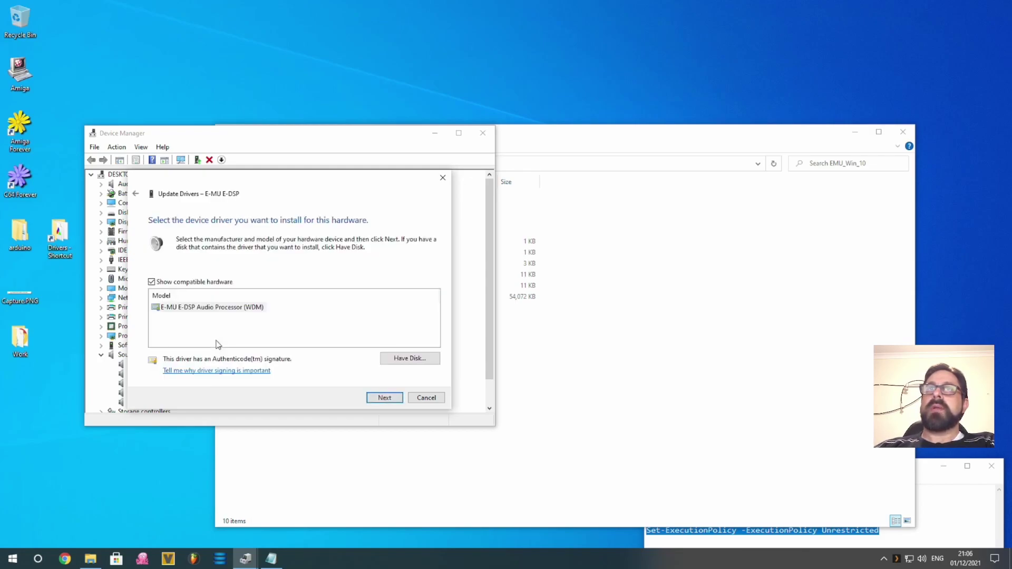
left_click(410, 359)
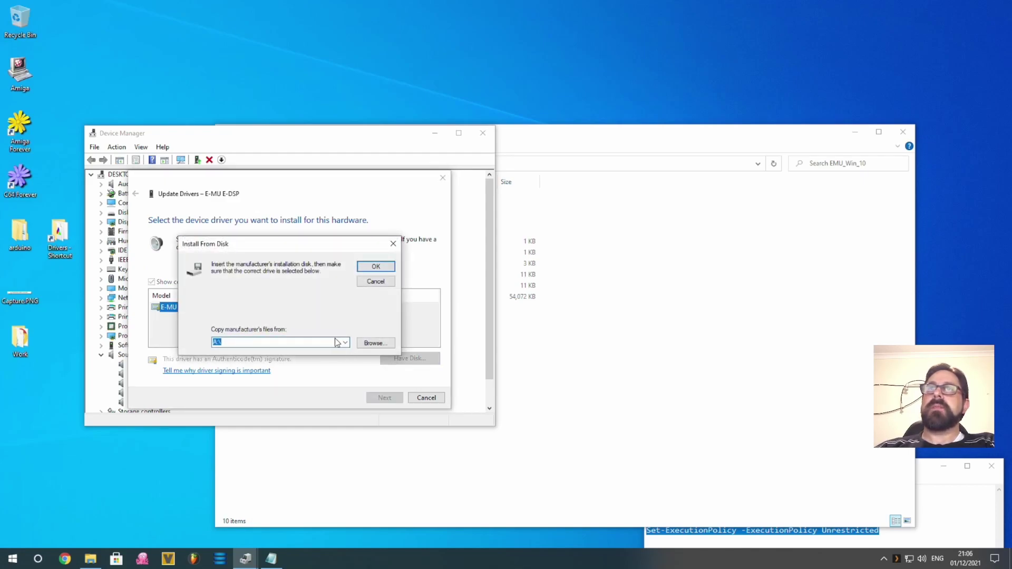
left_click(374, 343)
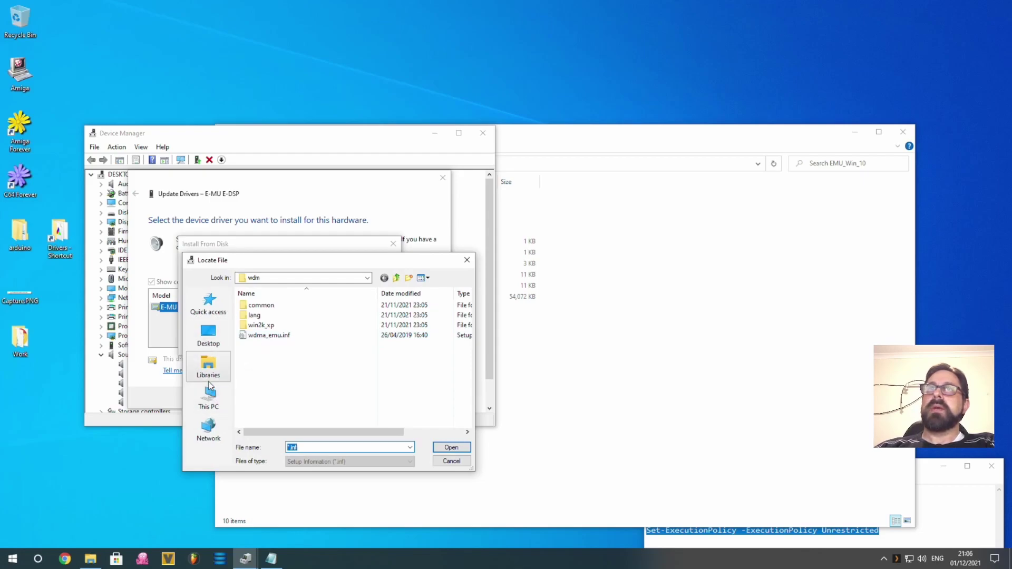
Step: Load wdma_emu.inf from the desktop Drivers shortcut, under EMU_Win_10\XFTI_PCDRV_L11_2_40_0019\Drivers\wdm, as the driver source
left_click(208, 335)
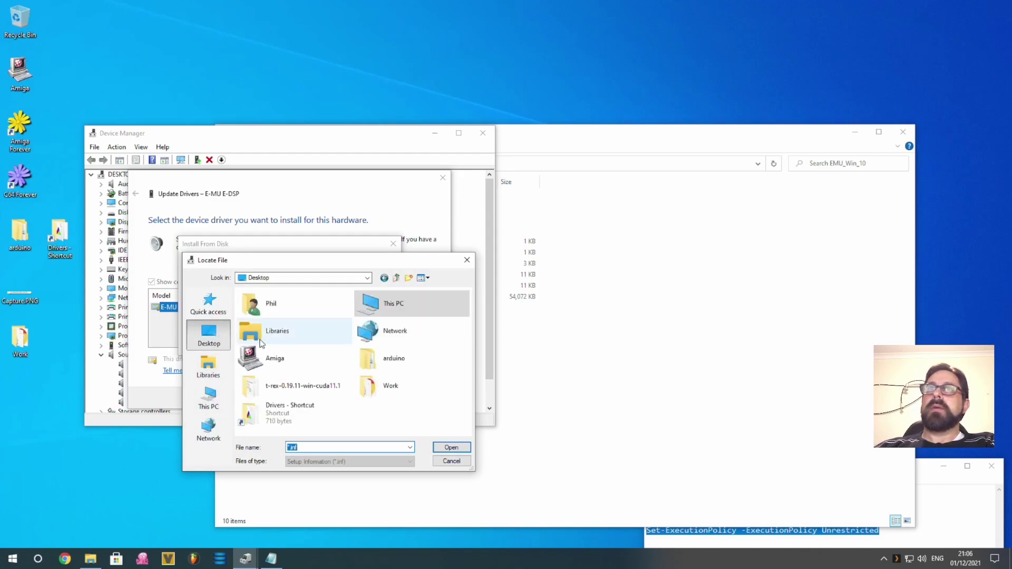
double_click(289, 418)
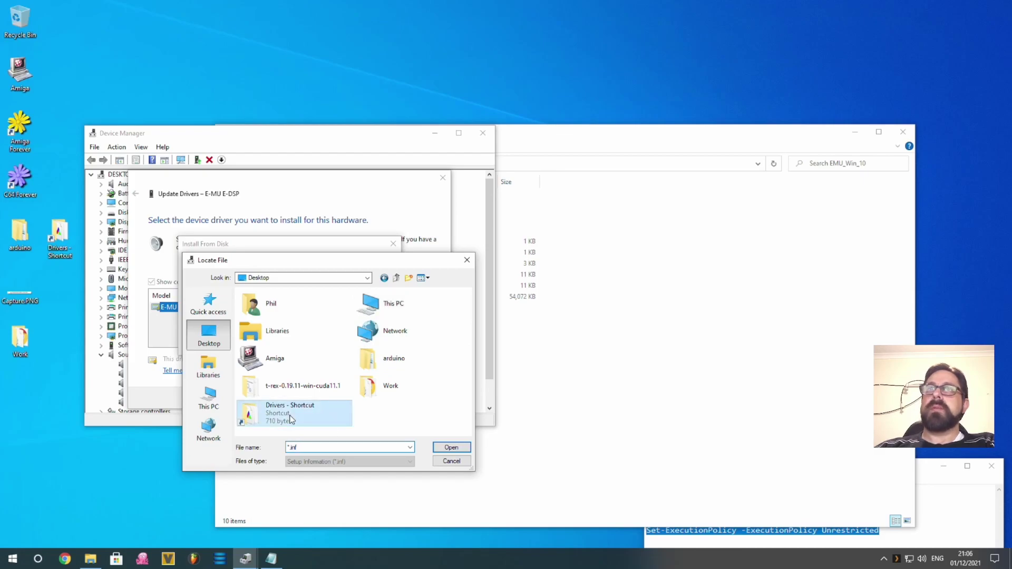
double_click(268, 345)
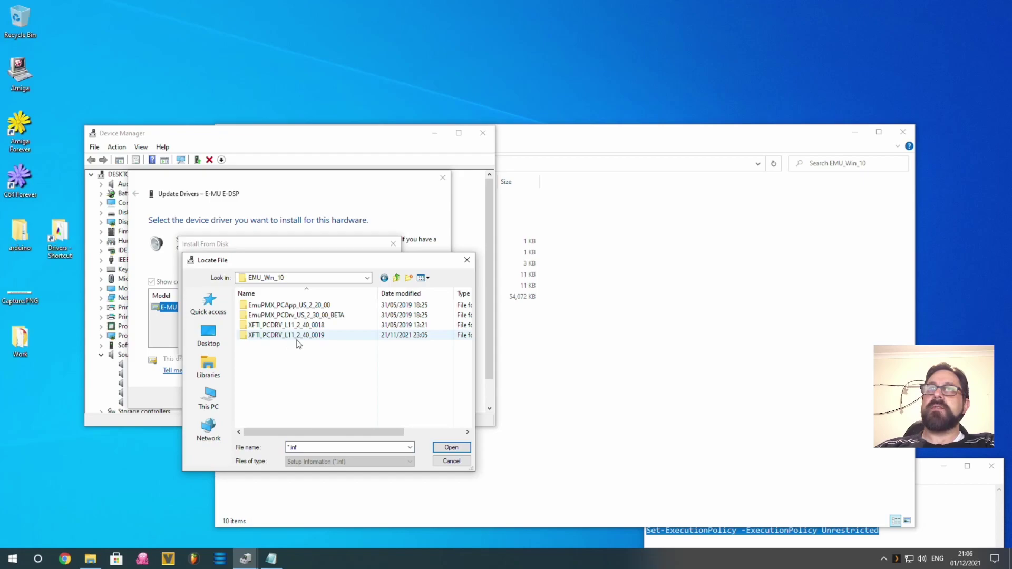
double_click(331, 337)
double_click(258, 315)
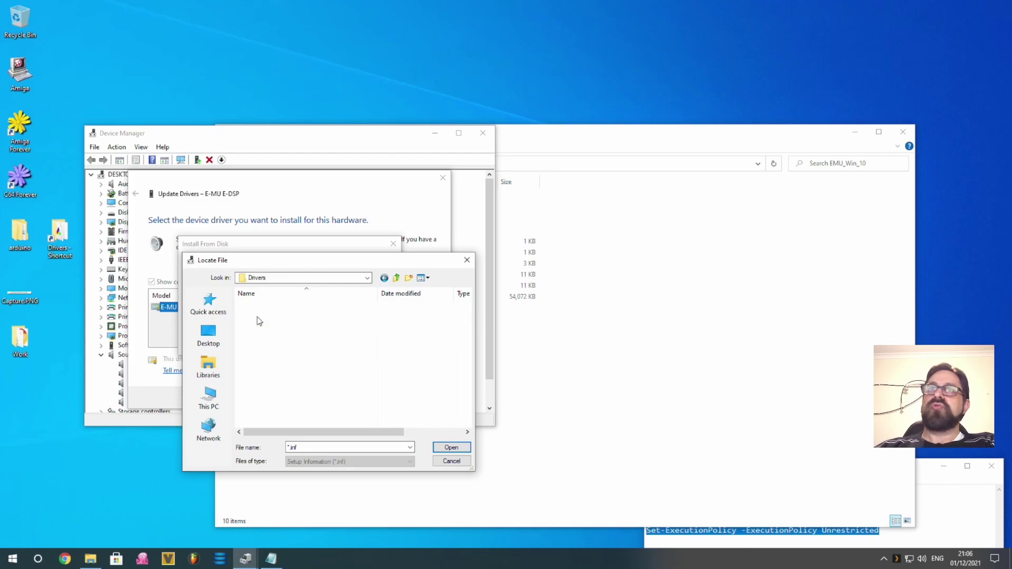
double_click(269, 319)
left_click(266, 335)
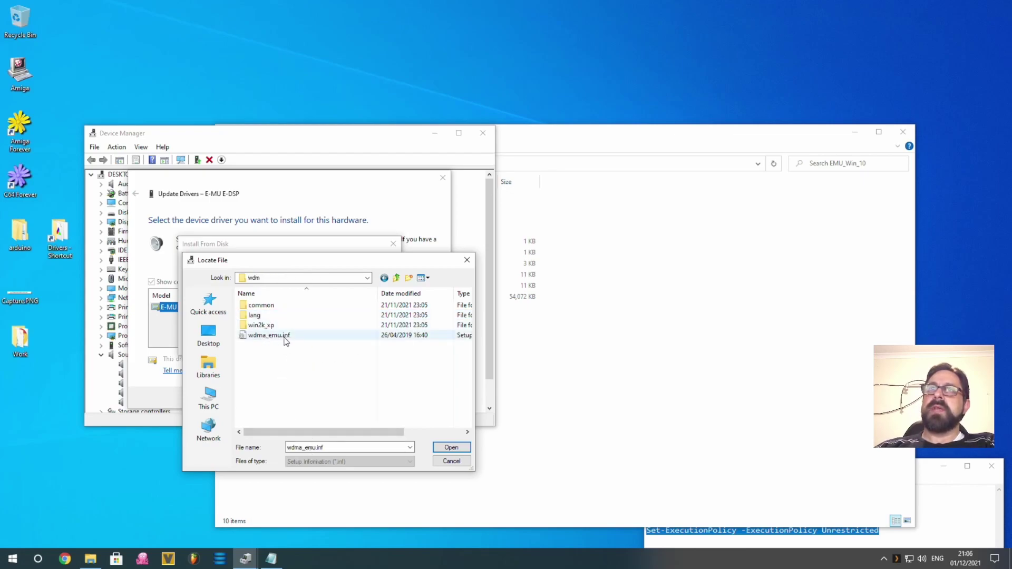
left_click(451, 447)
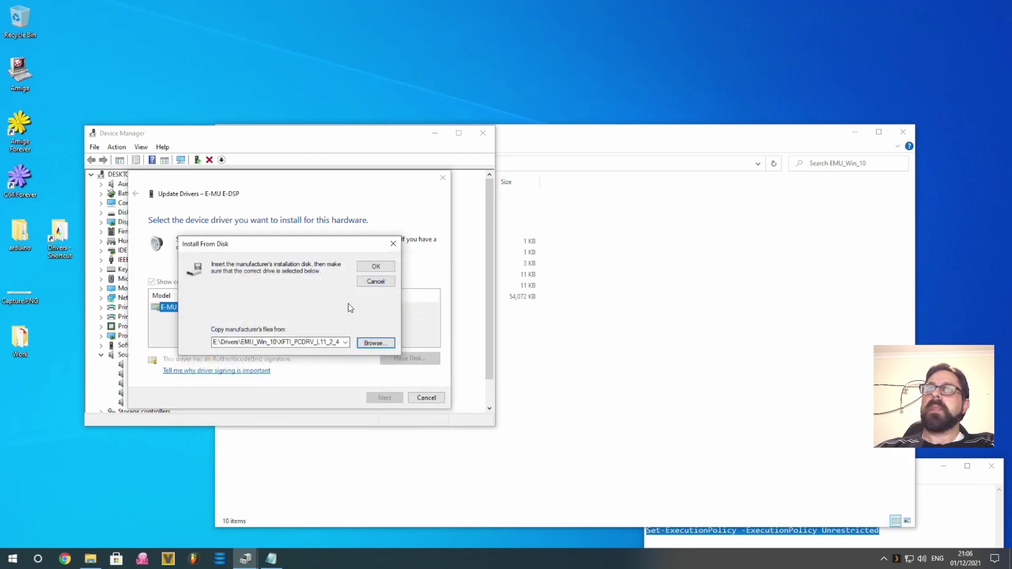
left_click(377, 266)
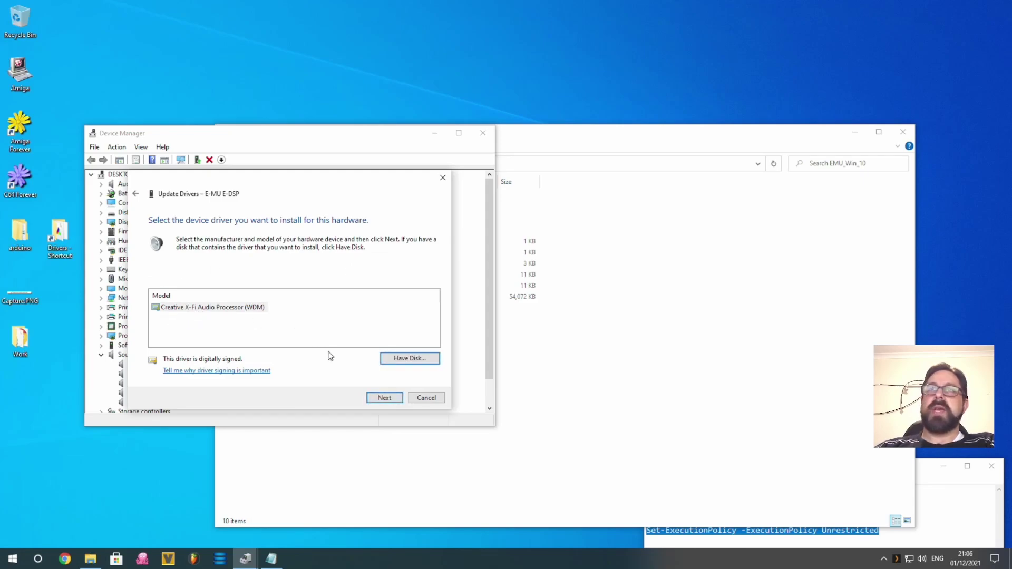
Step: Install the Creative X-Fi Audio Processor (WDM) driver, accepting the compatibility warning, and close the update wizard
left_click(374, 399)
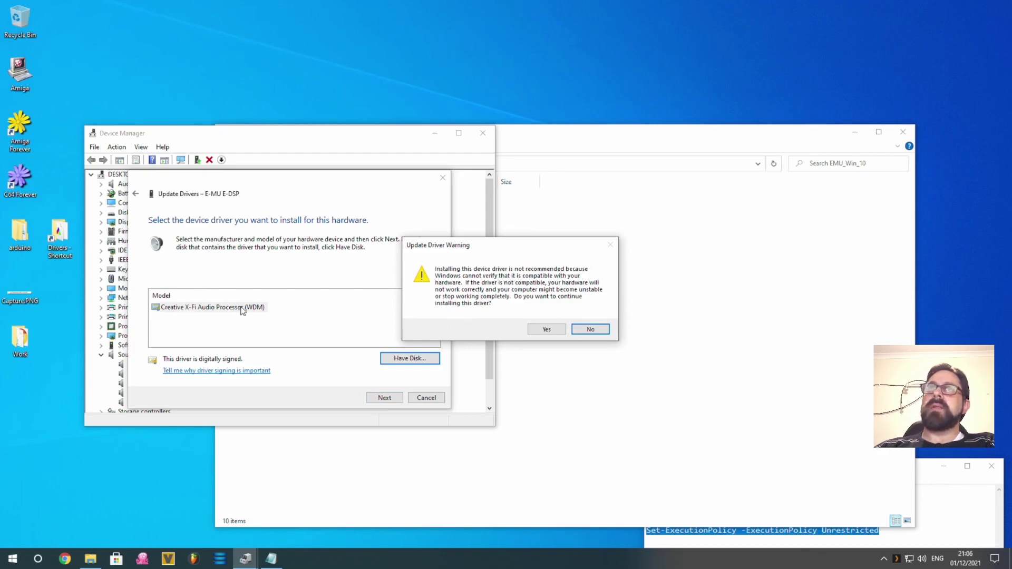
left_click(547, 330)
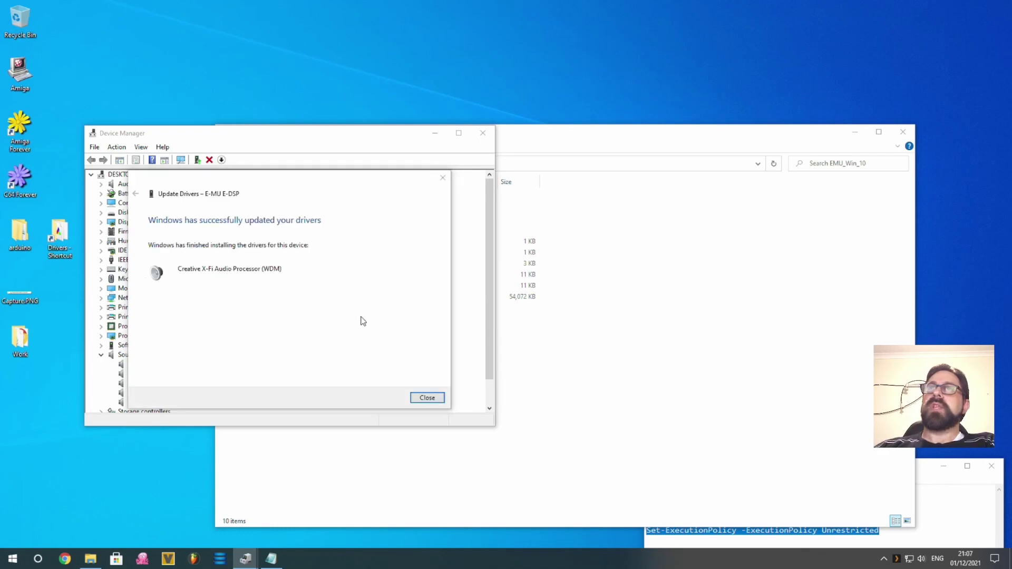
left_click(427, 398)
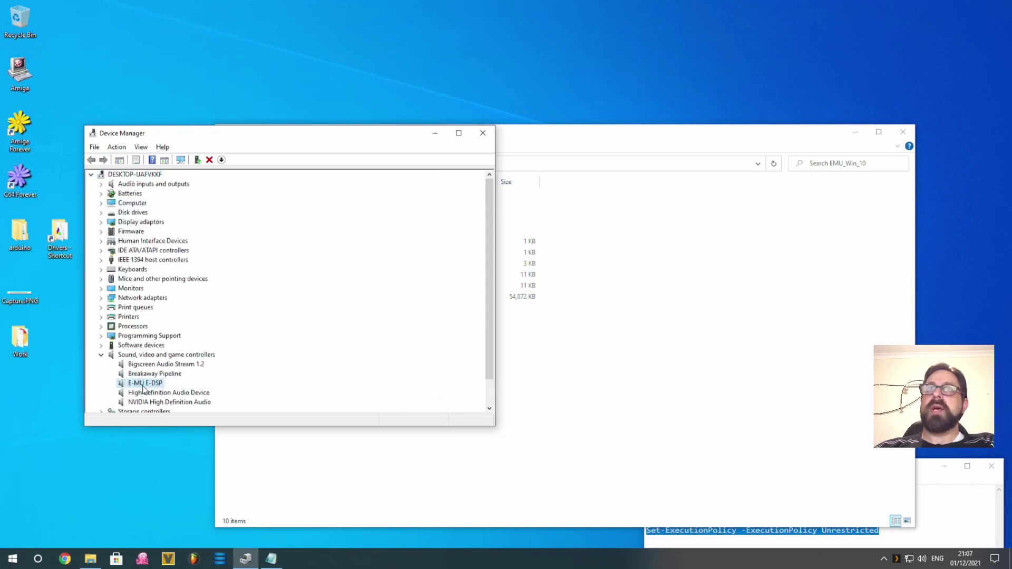
Step: Launch PatchMix DSP and set the E-MU E-DSP speaker volume to 100
left_click(194, 562)
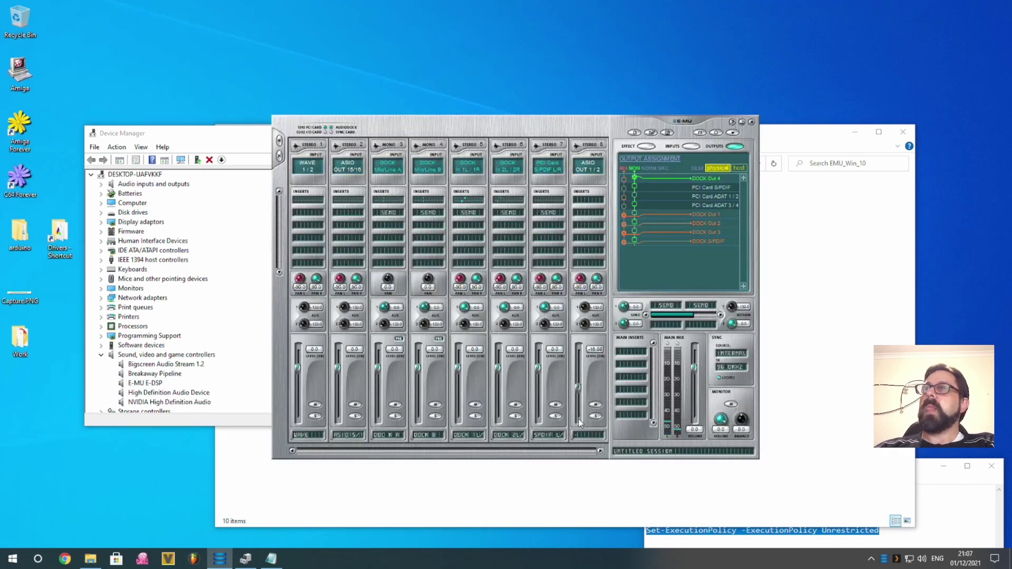
left_click(921, 559)
left_click_drag(913, 541, 978, 535)
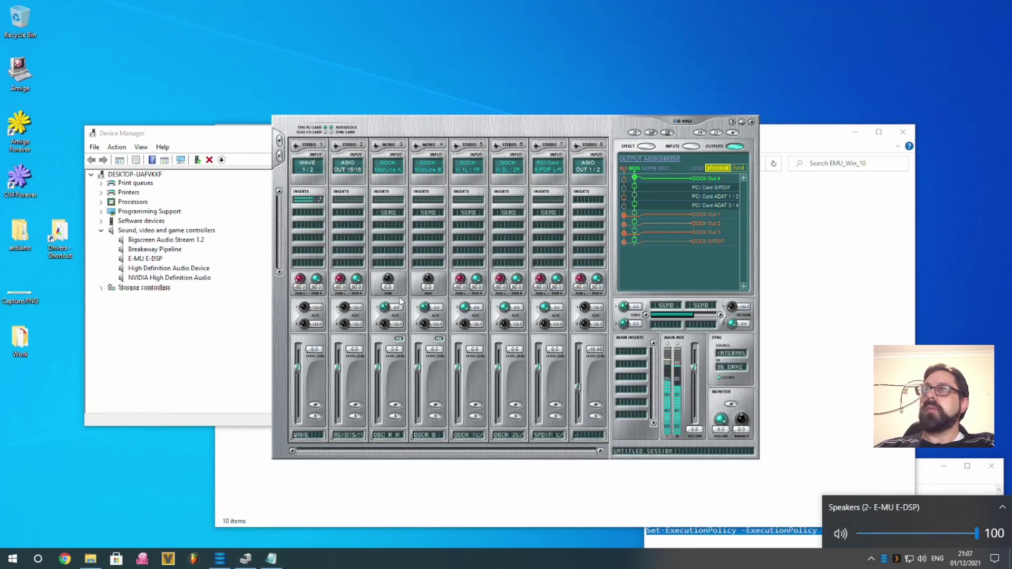
Step: Launch FL Studio and load the August2012-FL20.flp project
left_click(194, 559)
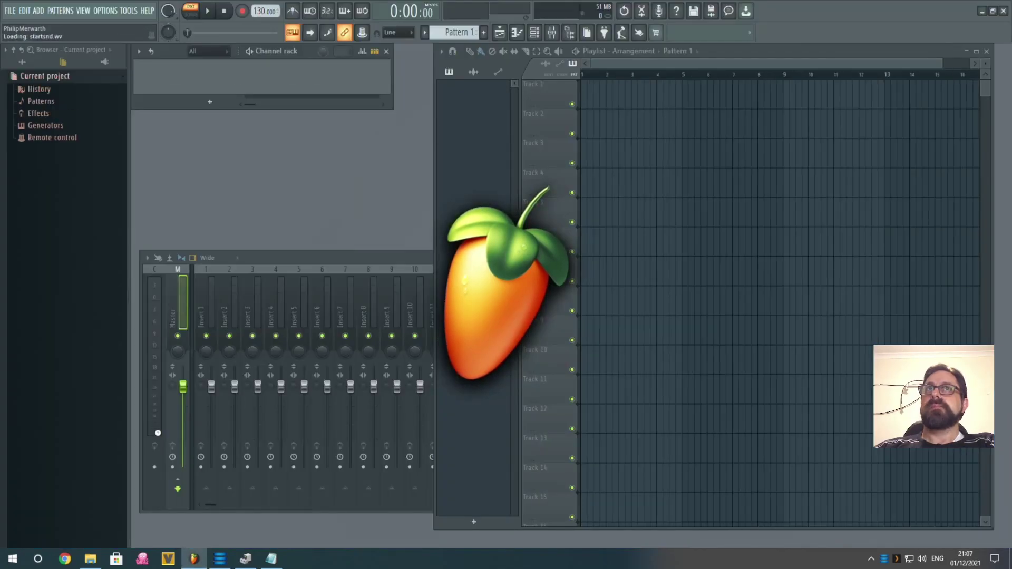
left_click(10, 11)
left_click(45, 127)
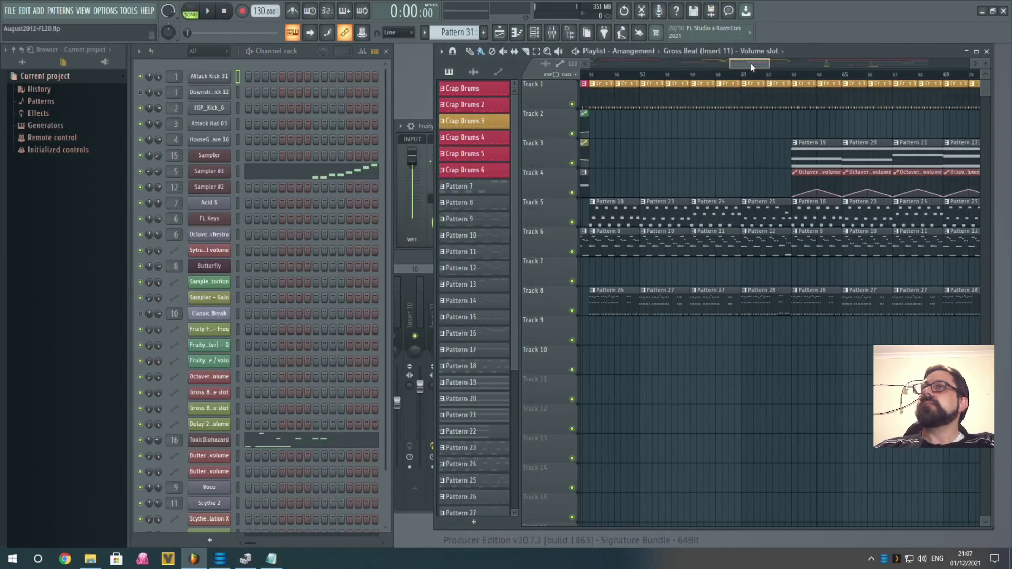
Step: Play the song from bar 55 in the playlist to test the audio output
left_click_drag(613, 65, 737, 68)
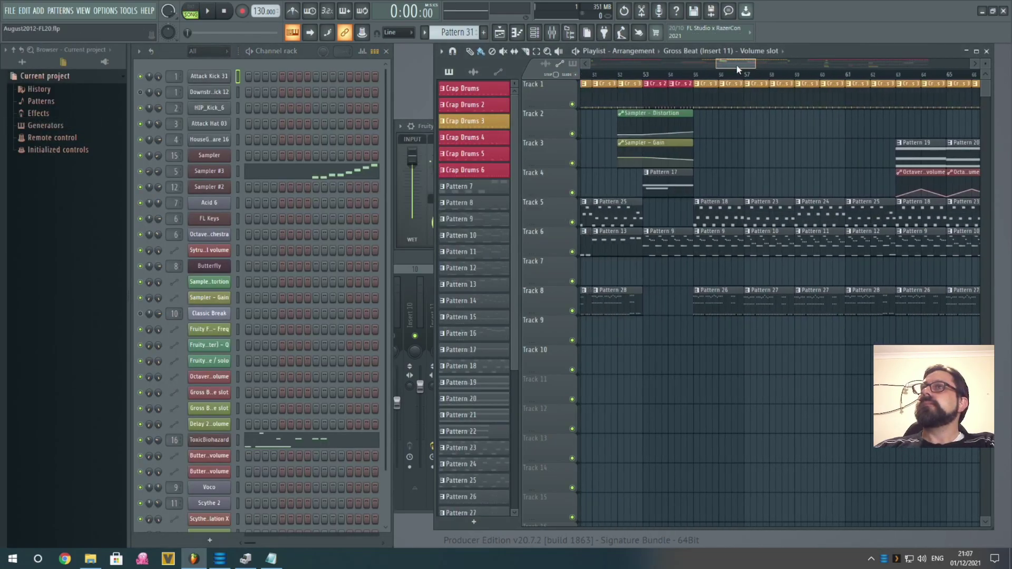
left_click(695, 74)
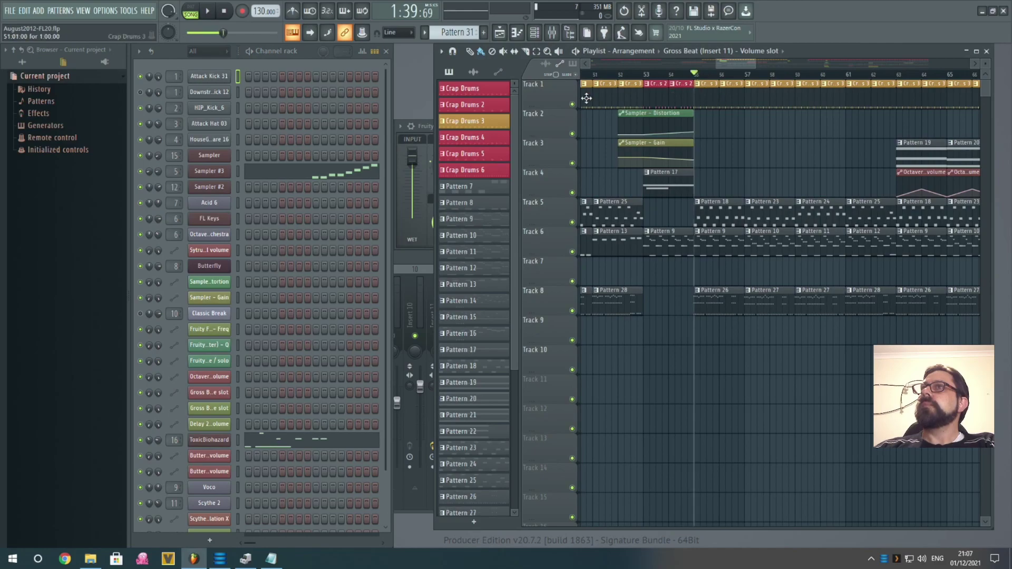
left_click(208, 10)
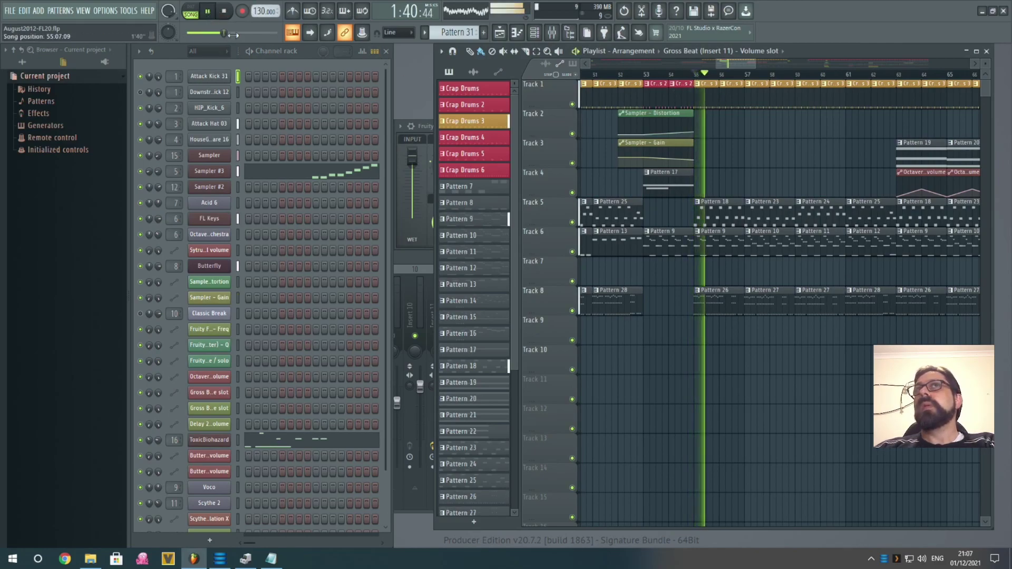
Step: Check the E-MU ASIO device and its buffer latency in the audio settings and ASIO panel, then close them
left_click(103, 10)
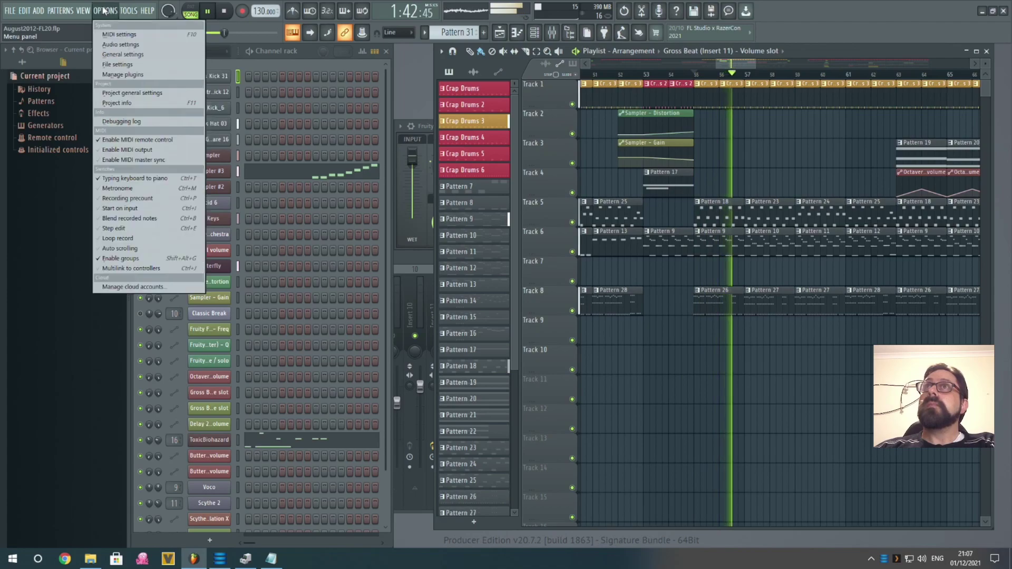
left_click(120, 44)
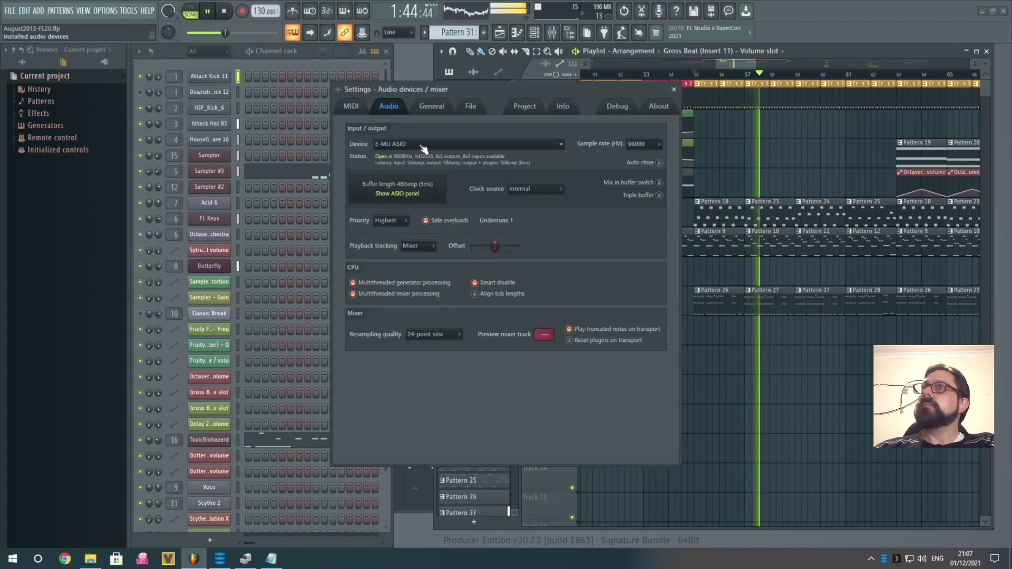
left_click(397, 193)
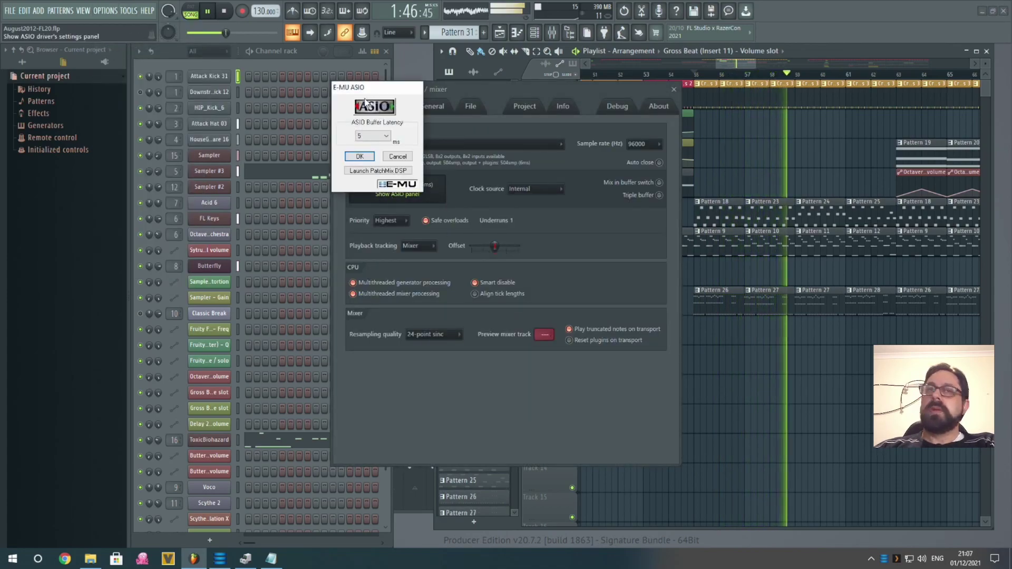
left_click(364, 158)
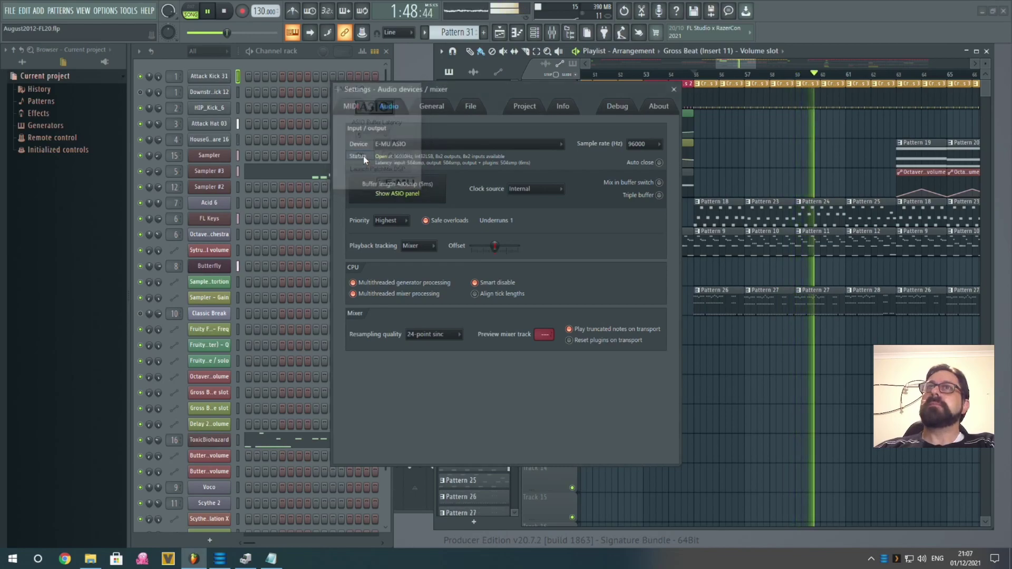
left_click(675, 90)
Step: Stop the song playback and close FL Studio
left_click(224, 11)
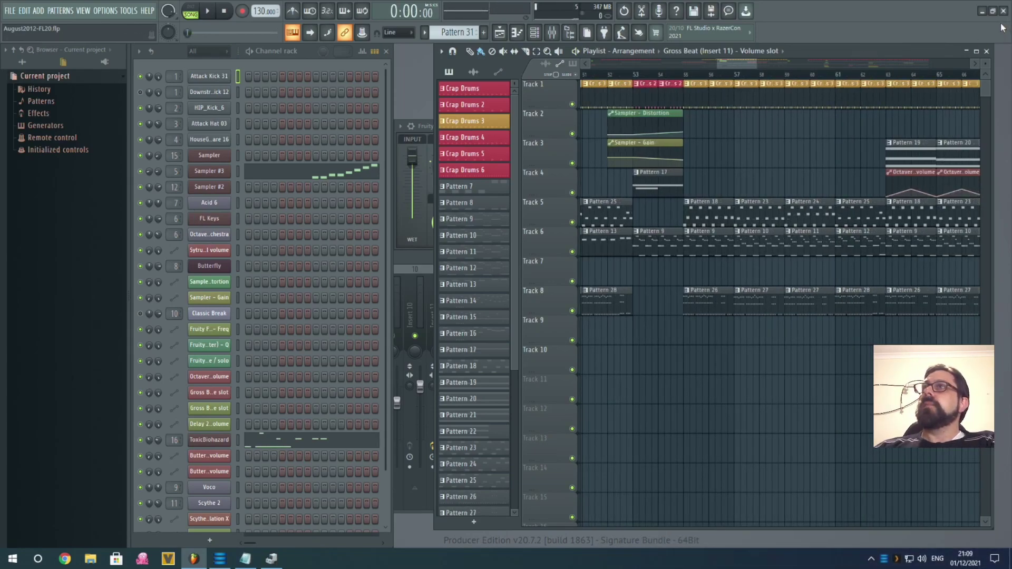
left_click(1005, 13)
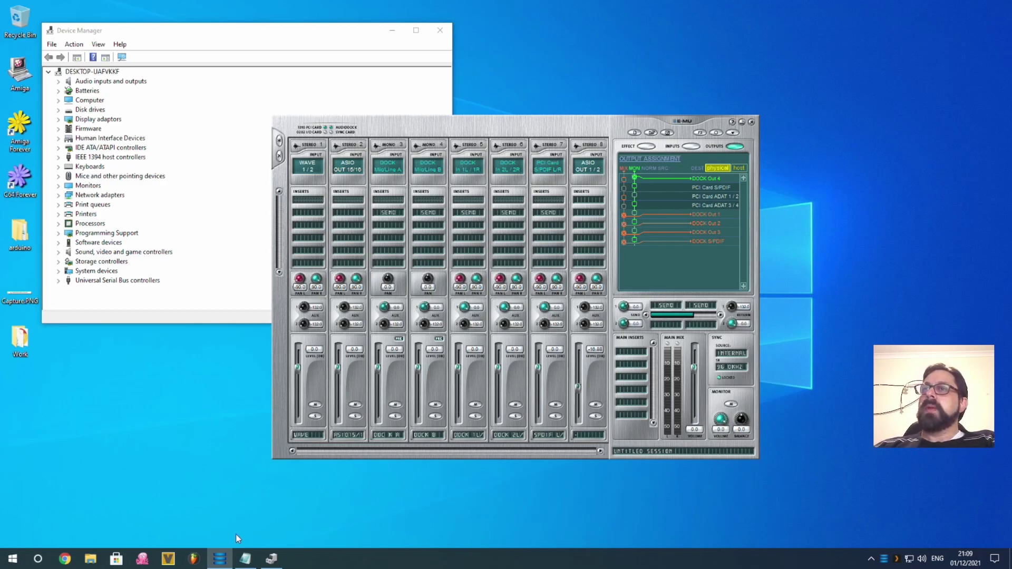
Step: Bring up the Allow Scripts.txt notes and open Windows PowerShell as administrator, approving the account control prompt
left_click(245, 559)
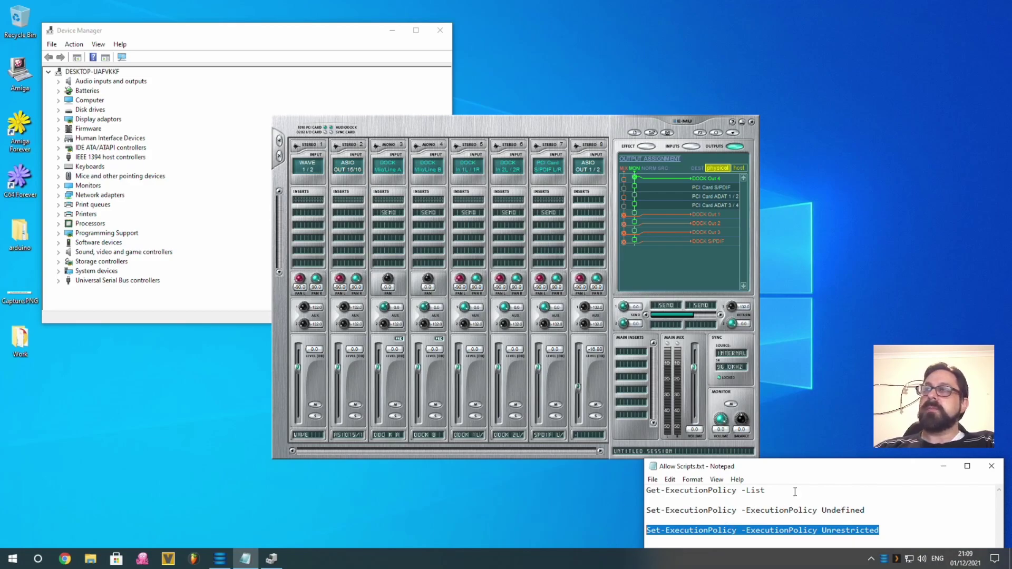
right_click(13, 561)
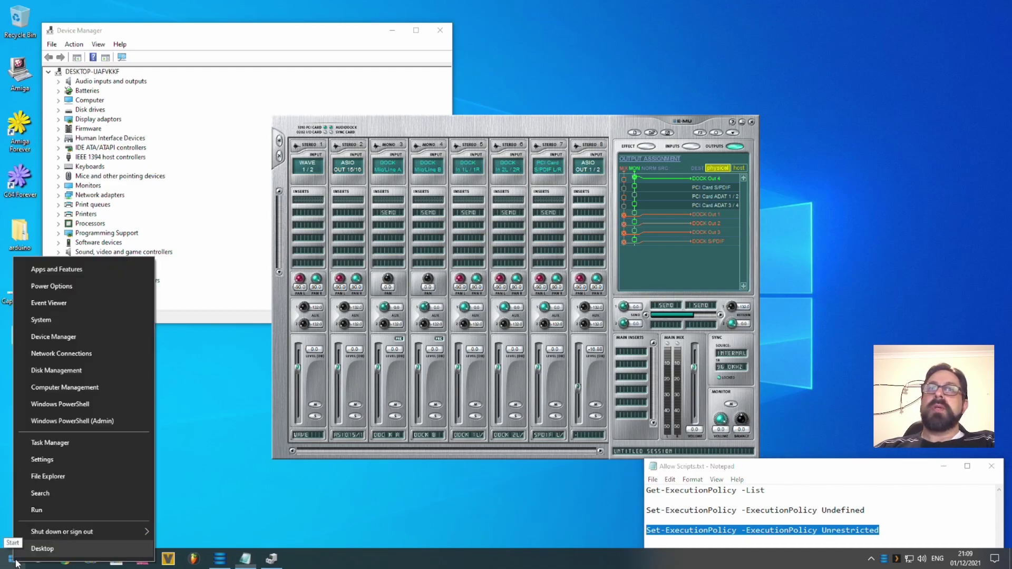
left_click(85, 422)
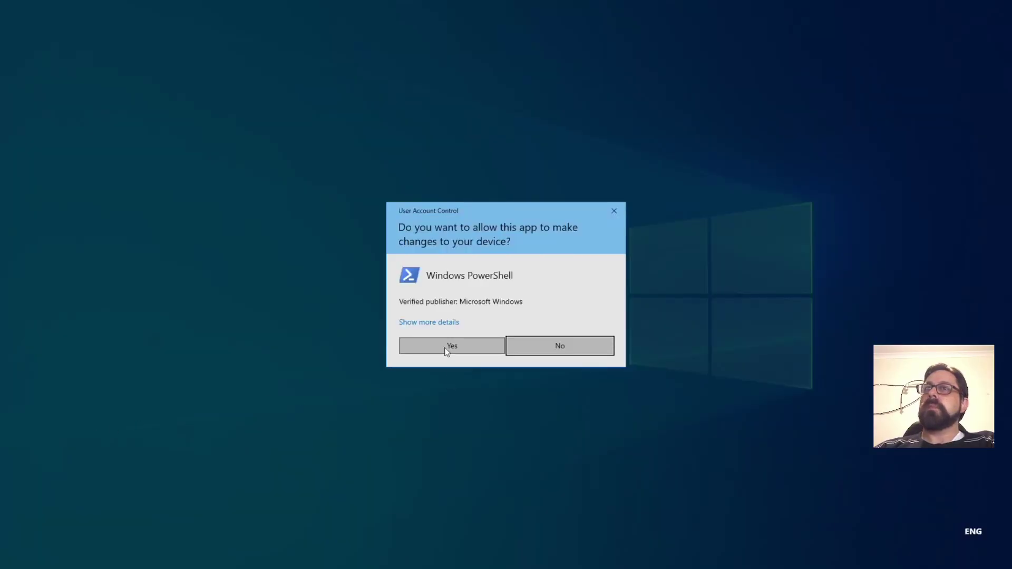
left_click(445, 346)
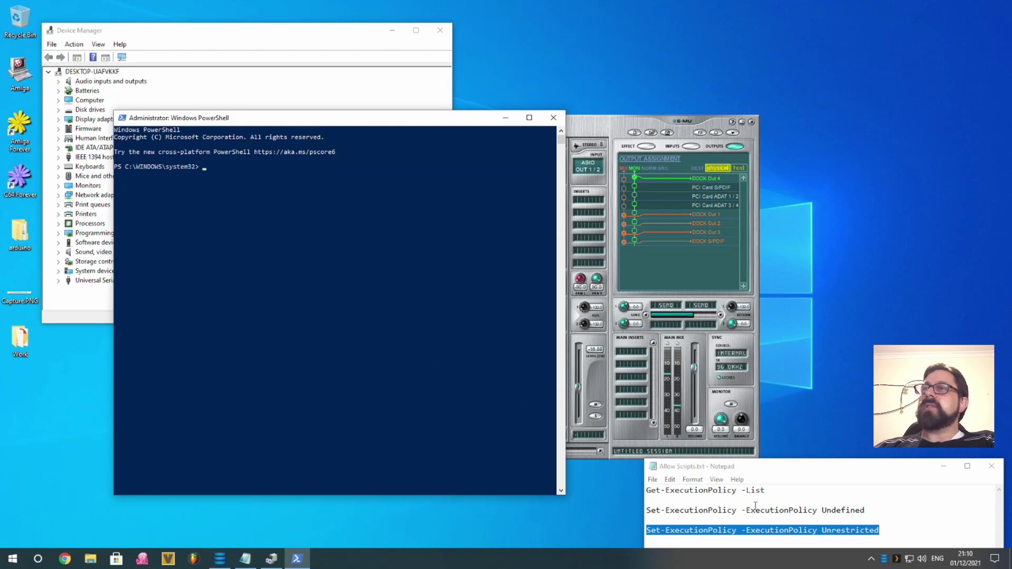
Step: Copy Set-ExecutionPolicy -ExecutionPolicy Undefined from the notes, run it in PowerShell and confirm the policy change with y
mouse_move(867, 511)
left_mouse_down()
mouse_move(646, 511)
mouse_move(858, 512)
left_mouse_up()
right_click(858, 512)
left_click(755, 382)
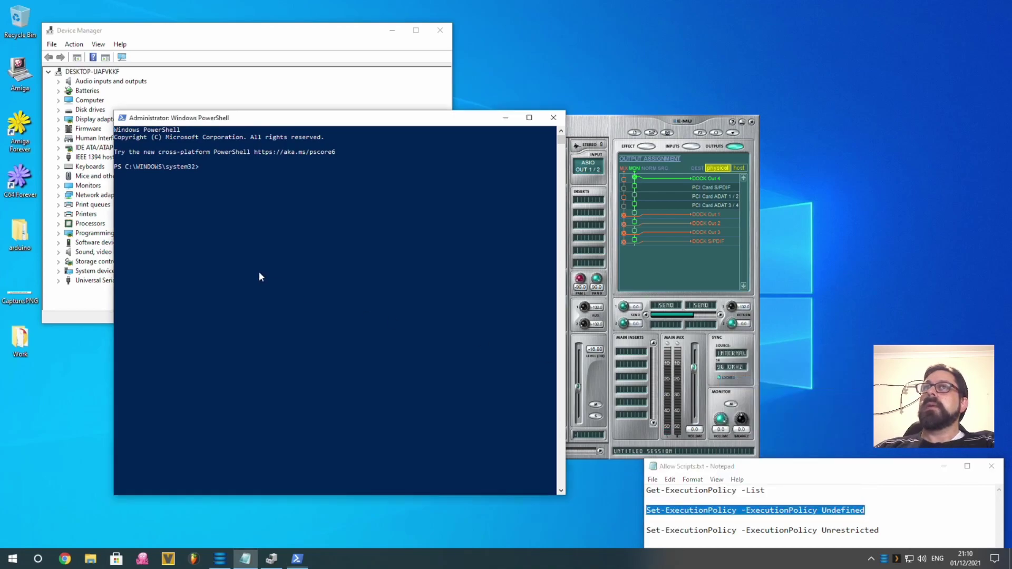
left_click(235, 378)
right_click(208, 261)
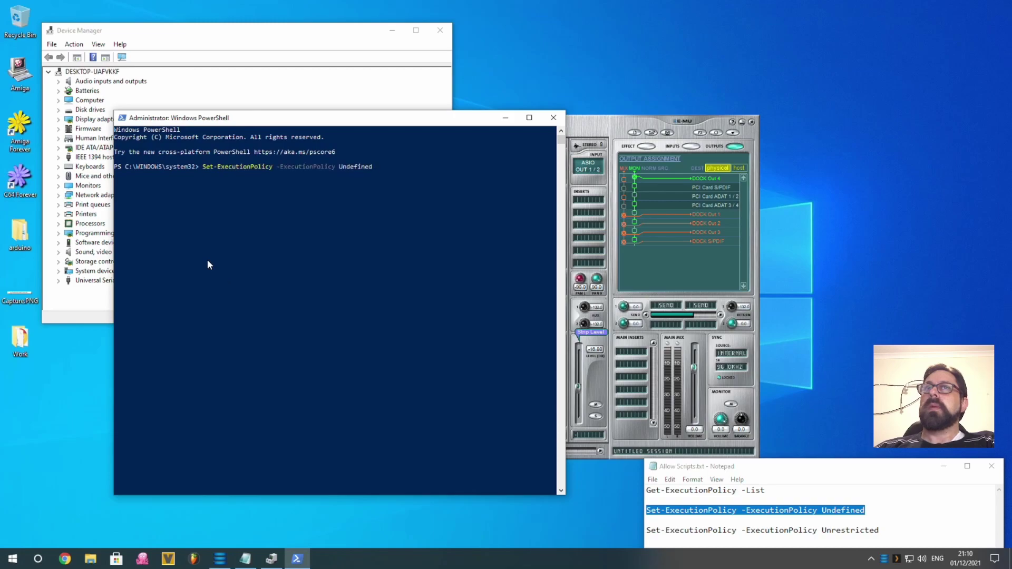
key("Return")
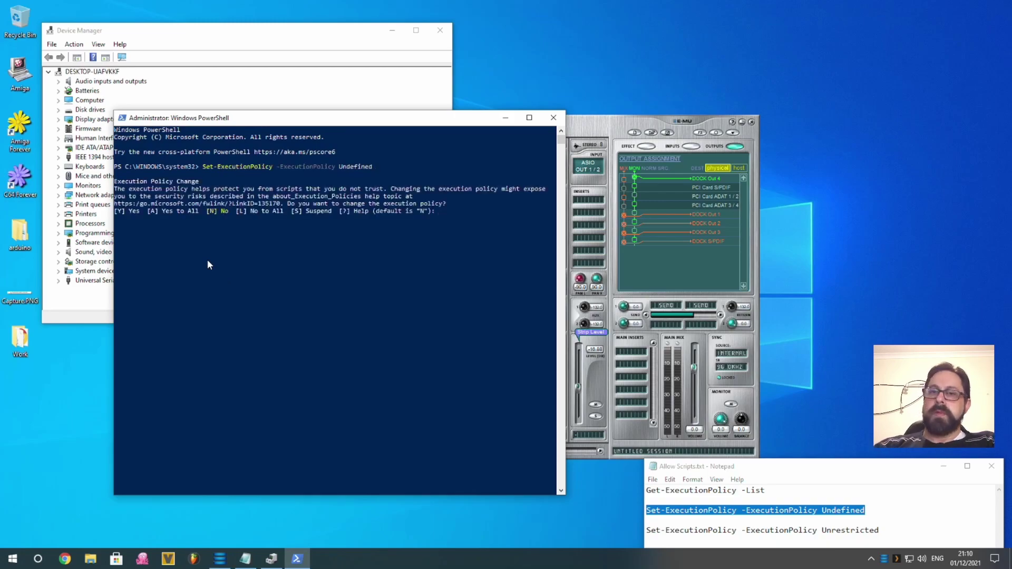
type("y")
key("Return")
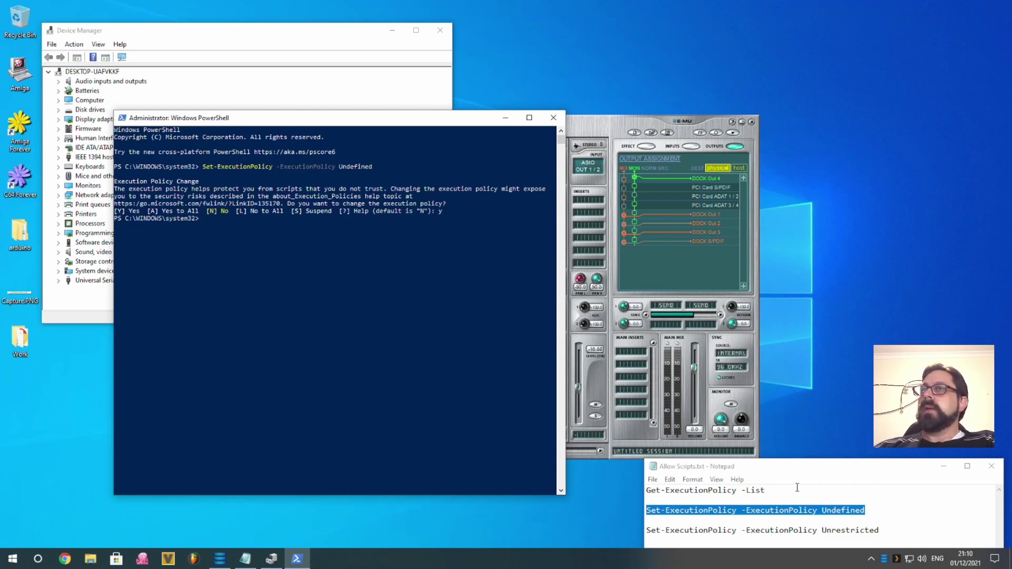
Step: Recall and run Get-ExecutionPolicy -List to check the execution policy of every scope
key("Up")
key("Up")
key("Up")
key("Up")
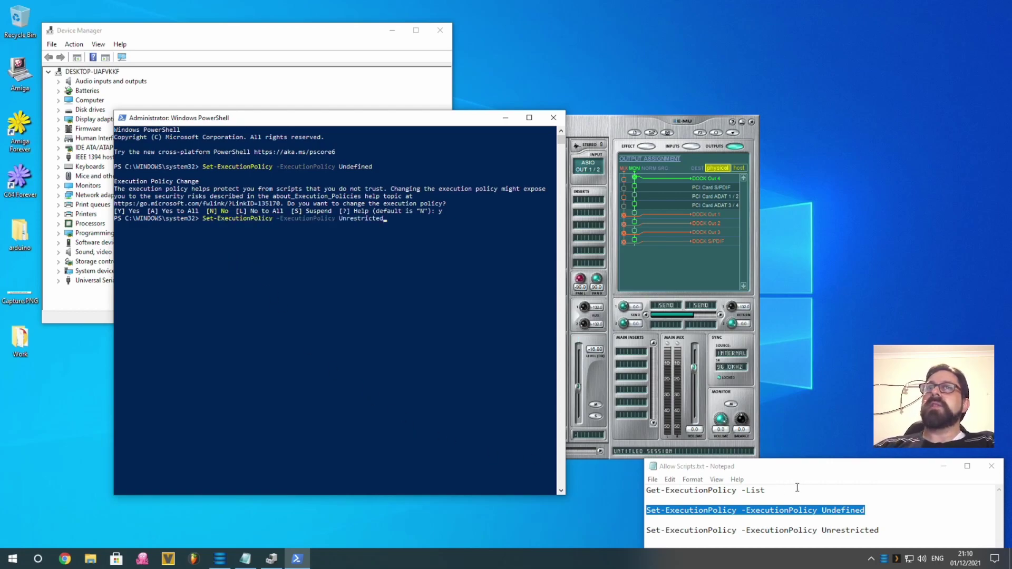
key("Return")
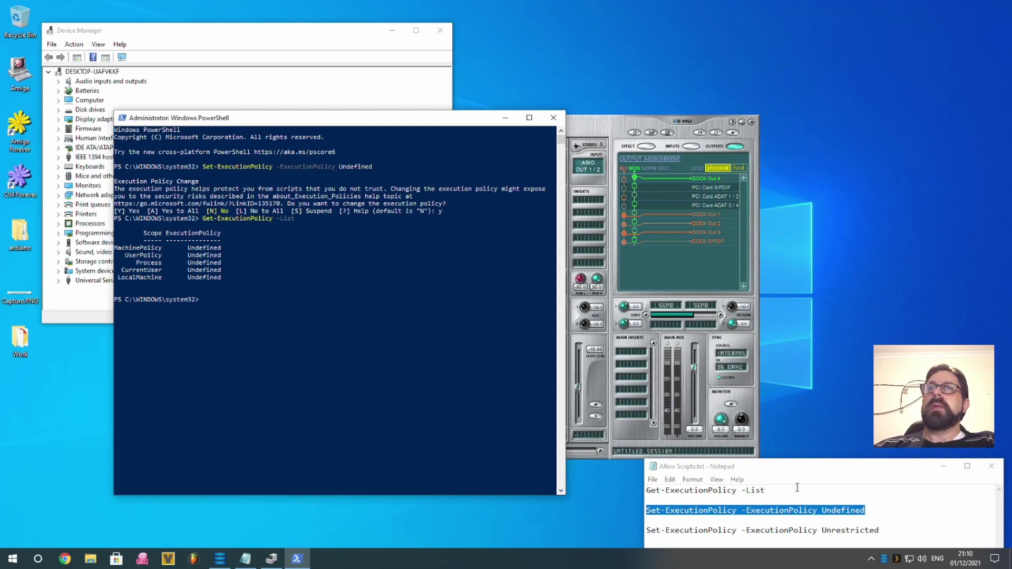